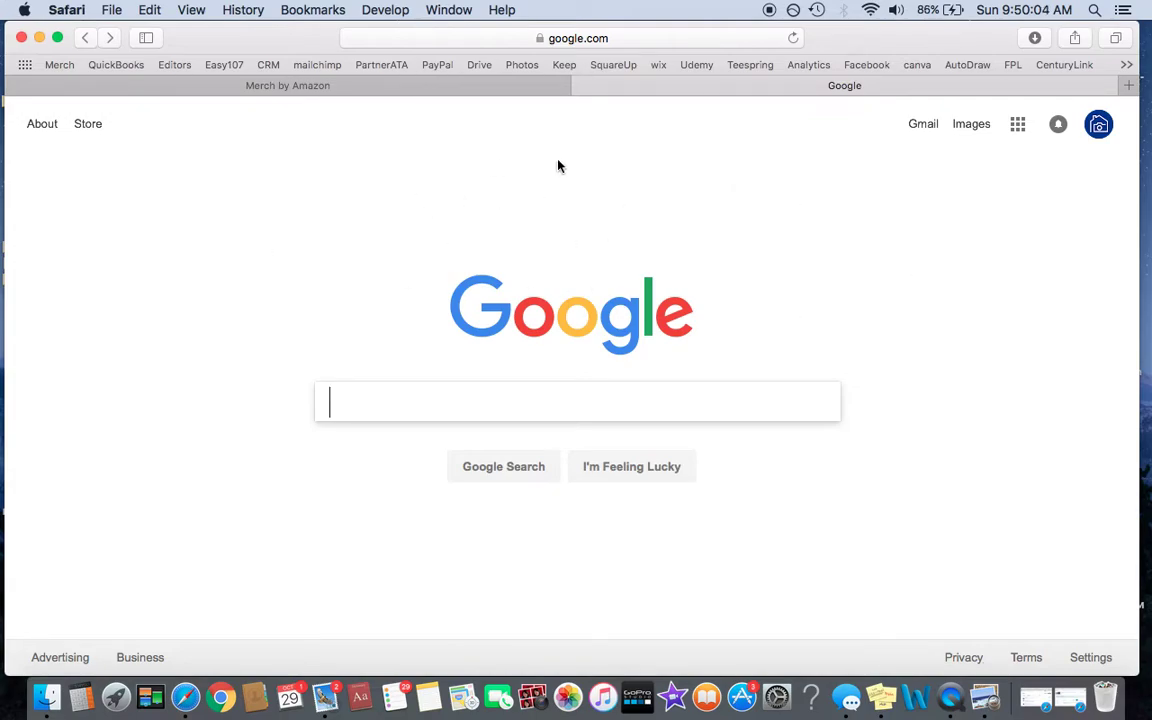
# Search Google for "trends" and open the Google Trends site from the results
pyautogui.write('trends')
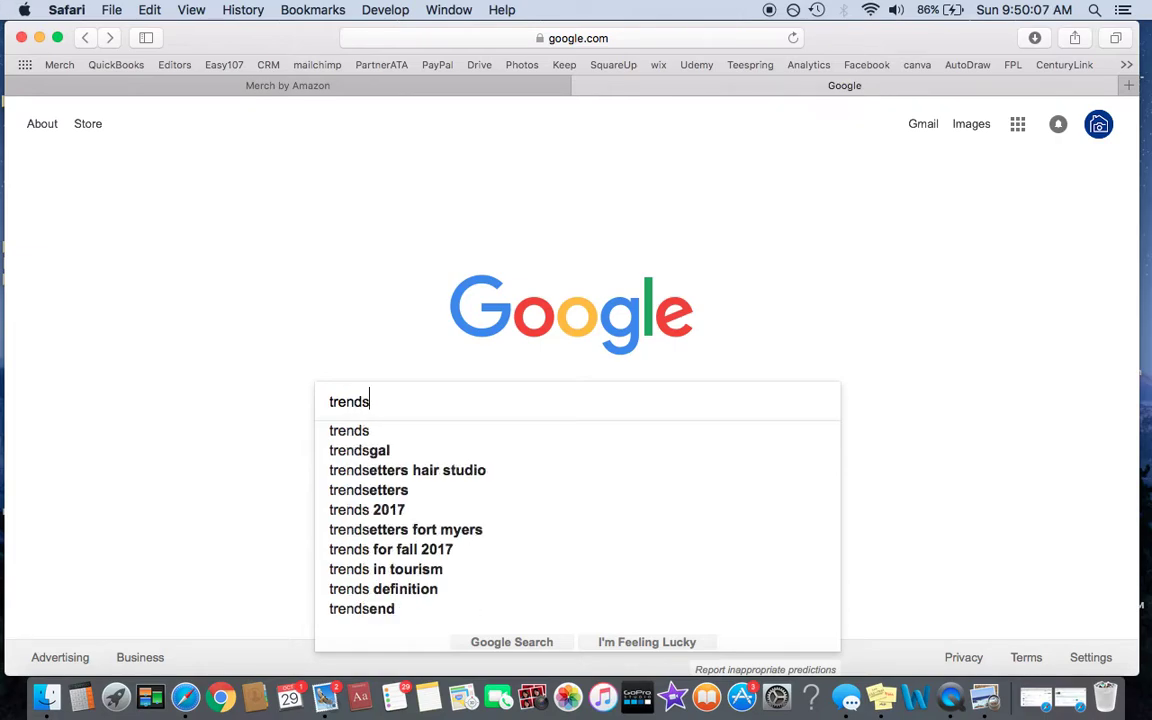
pyautogui.press('Return')
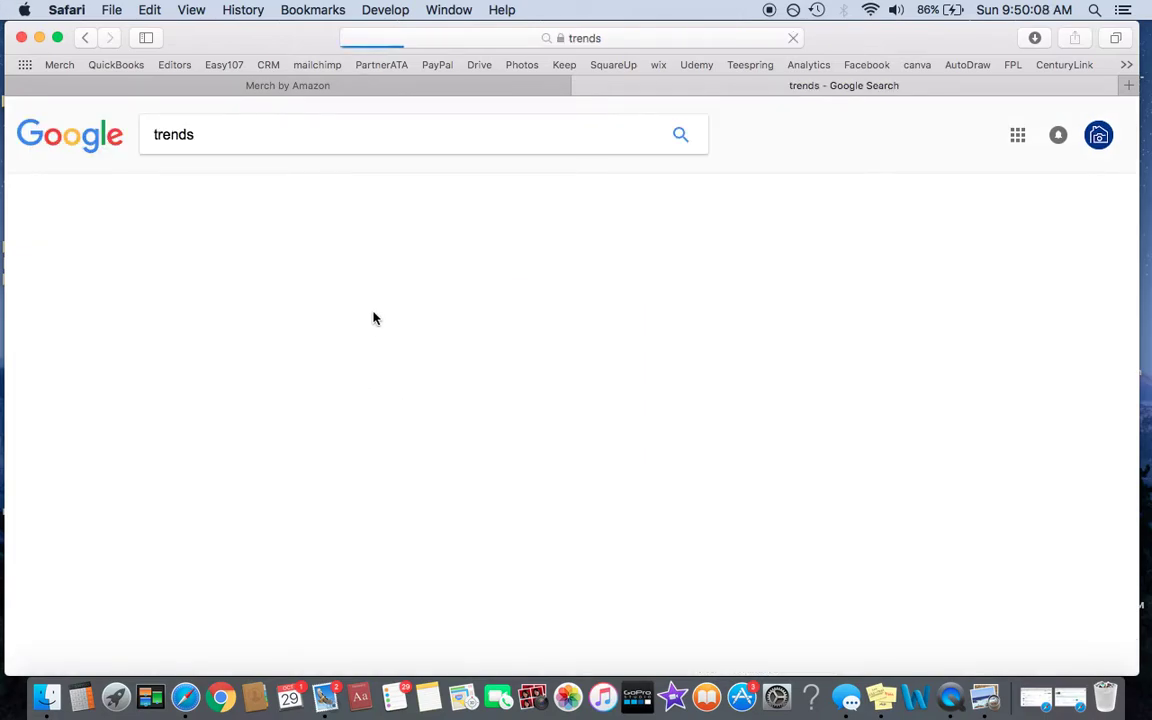
pyautogui.click(226, 264)
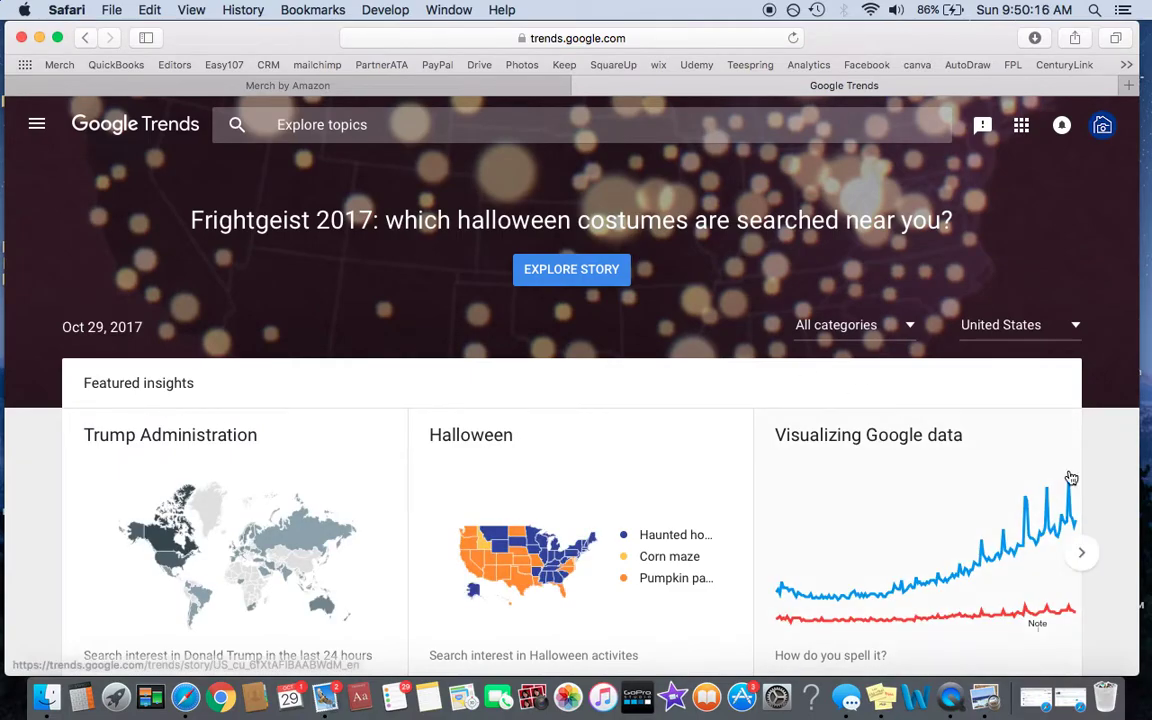
# Look through the featured insights and the stories trending now on the Google Trends home page
pyautogui.scroll(-3, 1108, 568)
pyautogui.scroll(-1, 1108, 568)
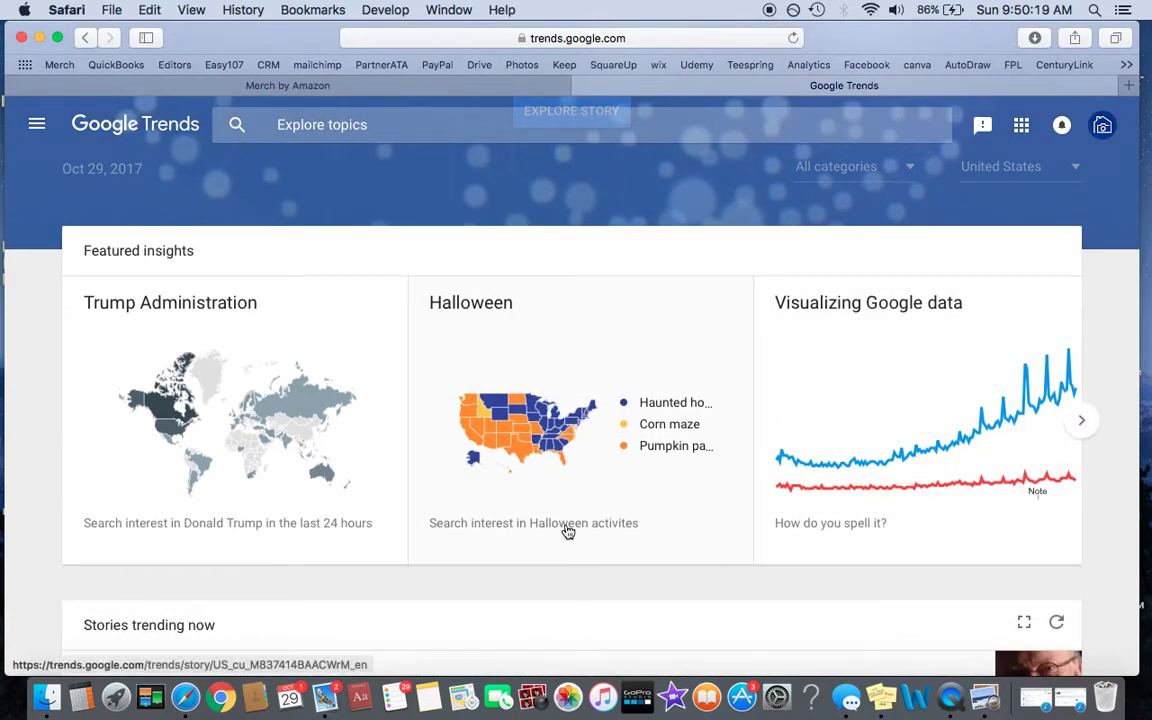
pyautogui.scroll(-6, 567, 533)
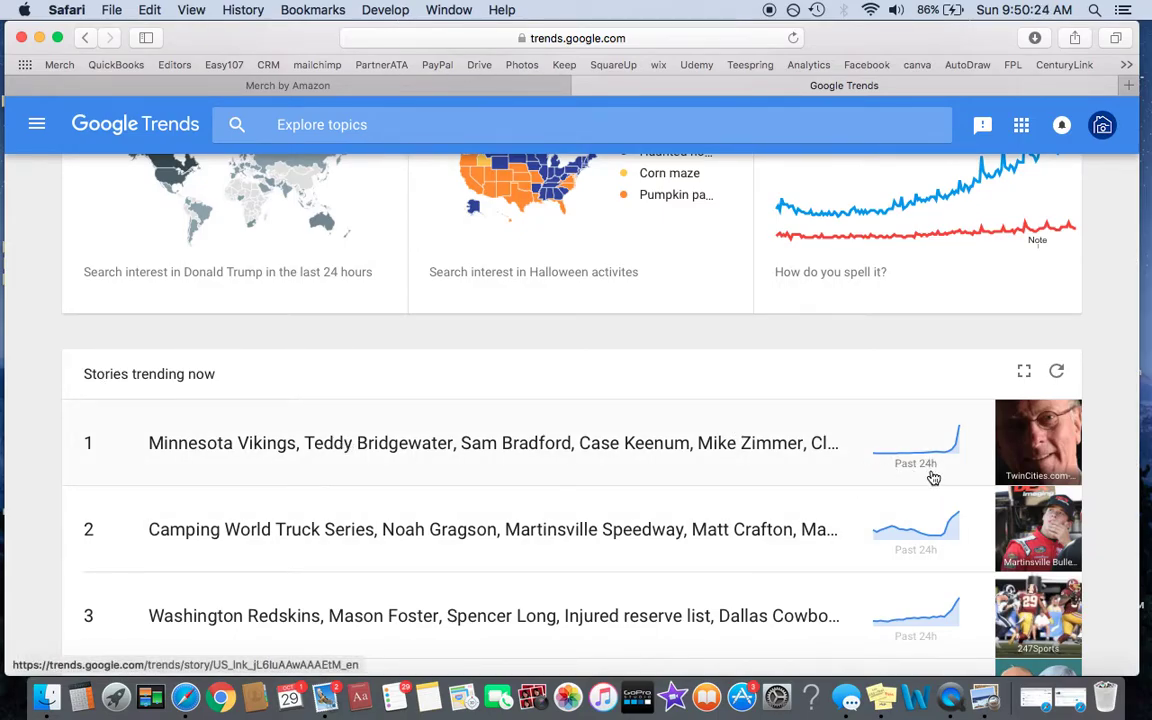
pyautogui.scroll(-7, 933, 478)
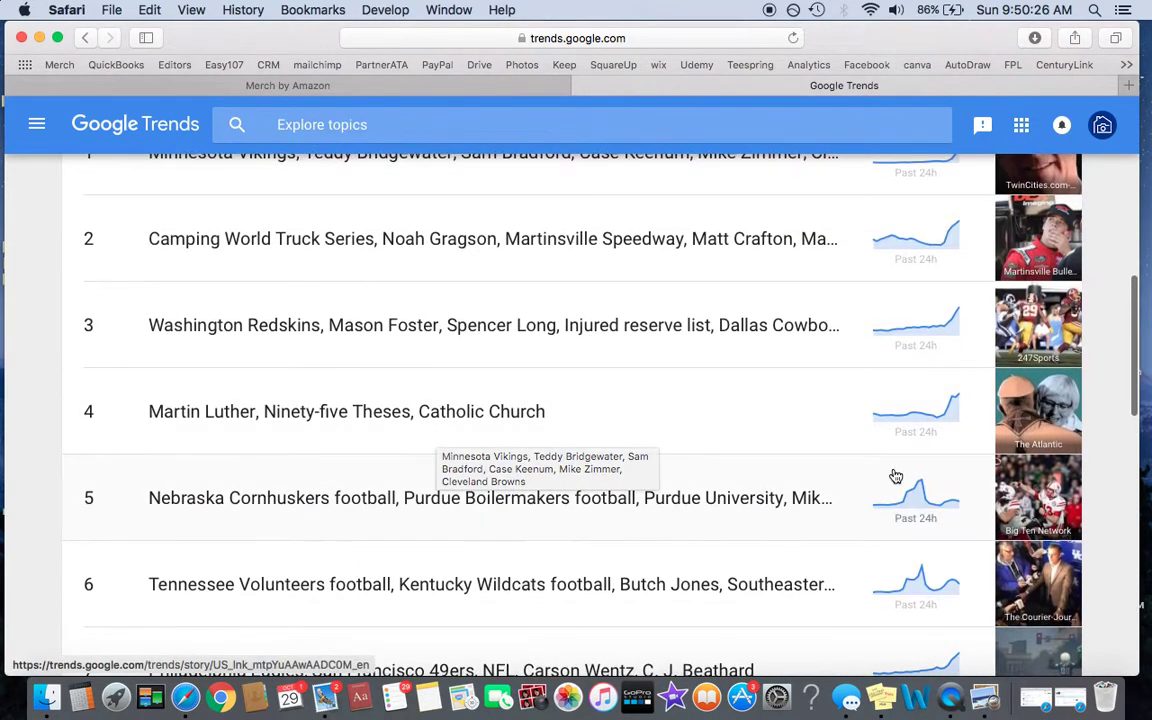
pyautogui.scroll(5, 767, 381)
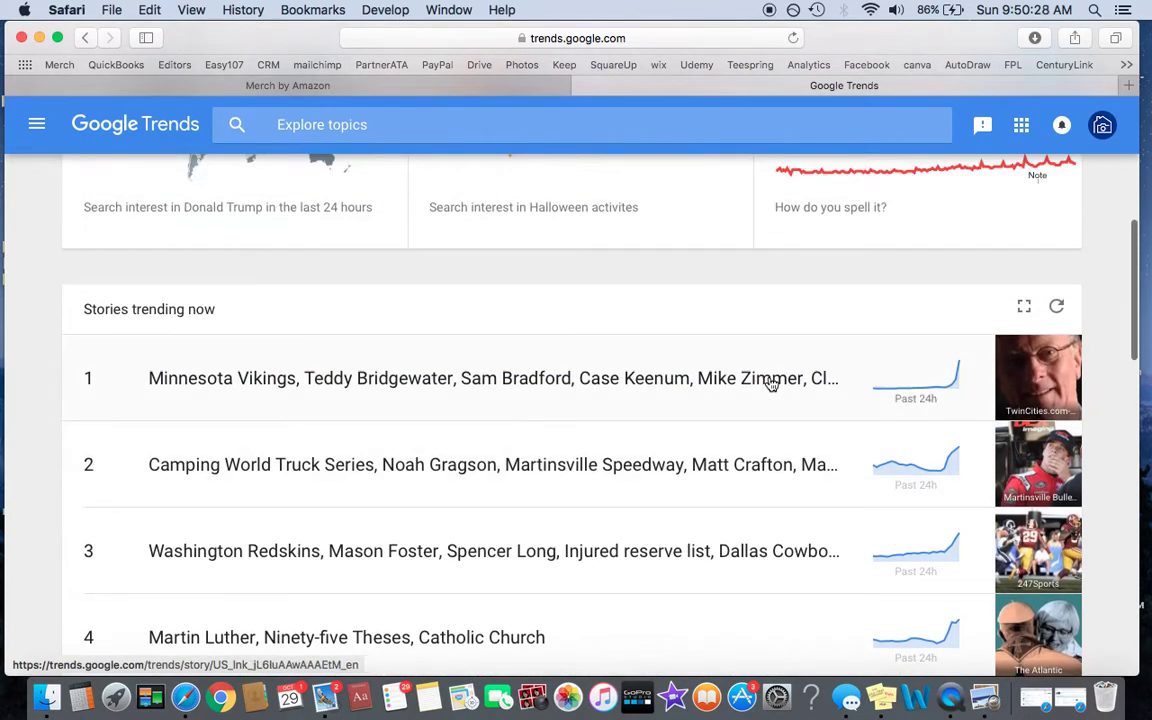
pyautogui.scroll(7, 771, 385)
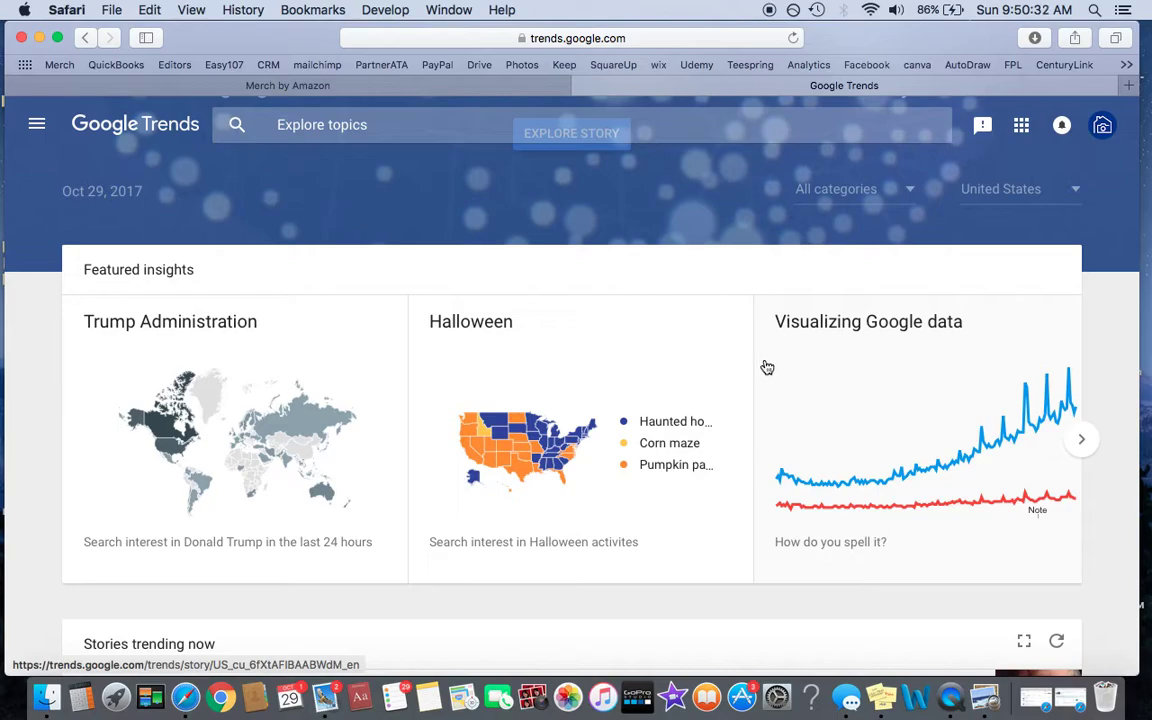
pyautogui.scroll(3, 579, 154)
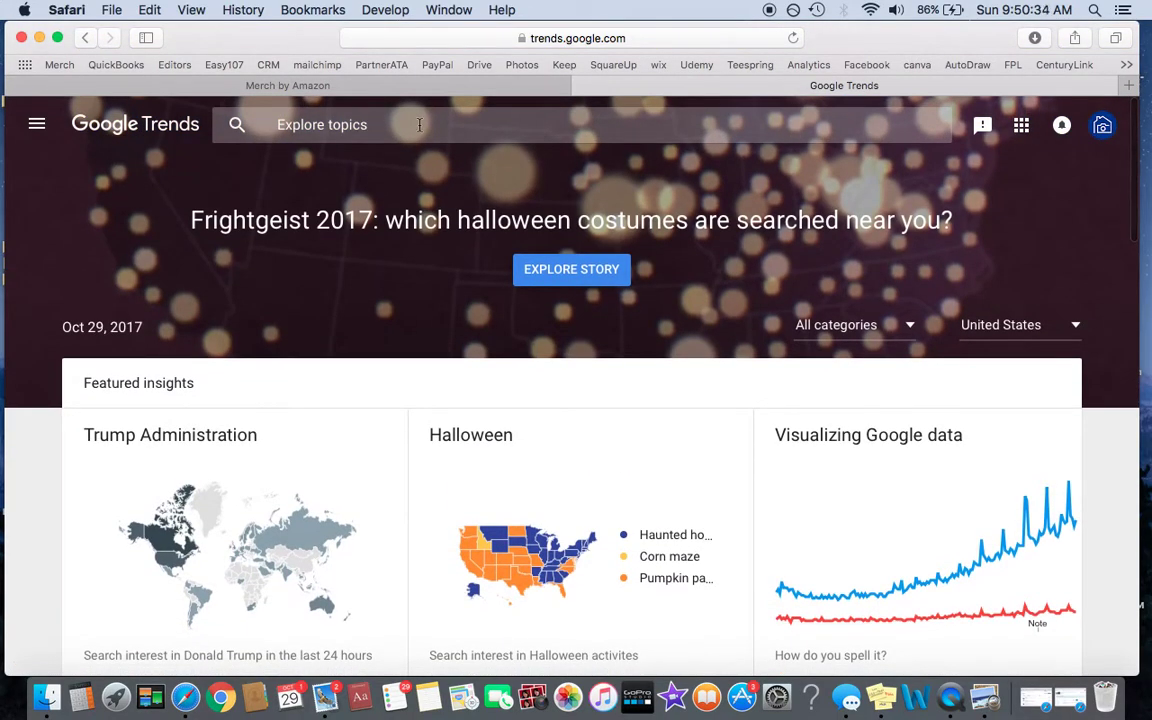
# Explore "fitness" as a search term in Google Trends
pyautogui.click(419, 124)
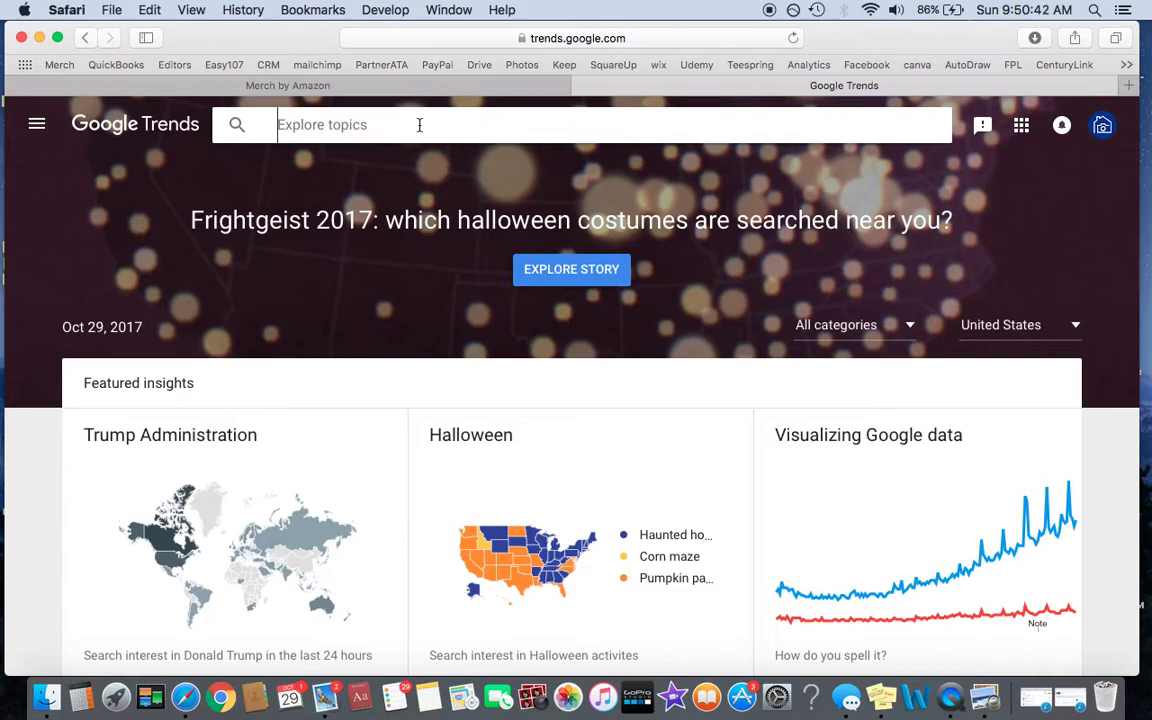
pyautogui.write('fitness')
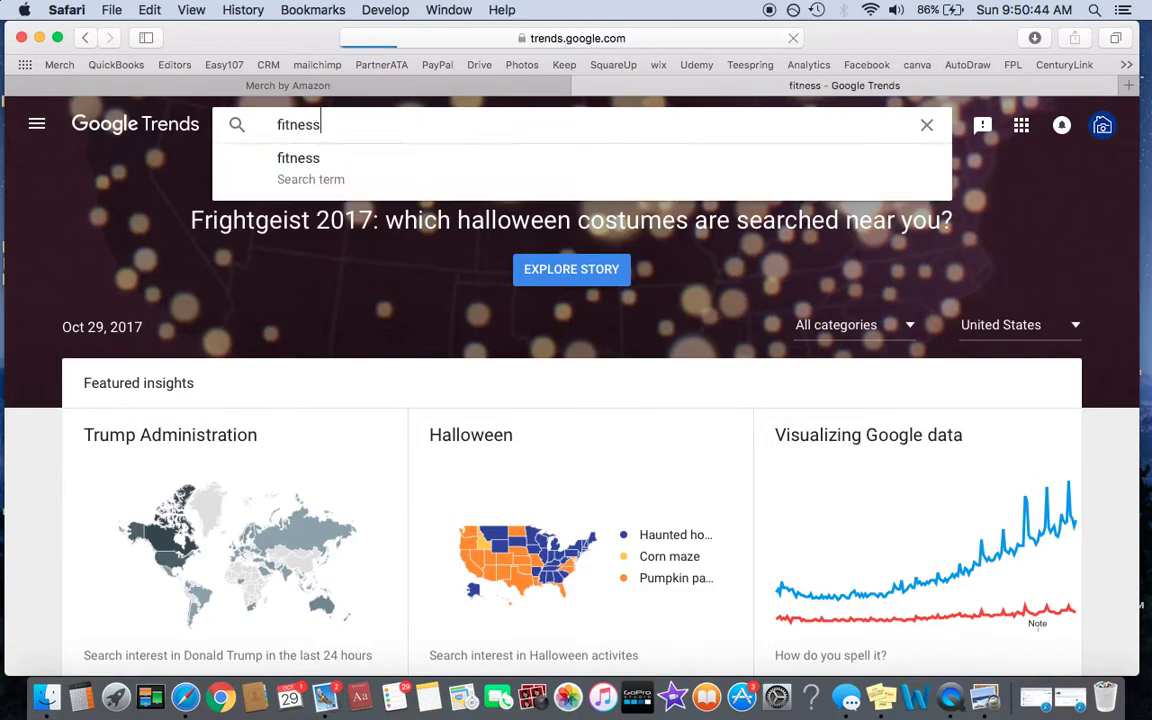
pyautogui.click(389, 166)
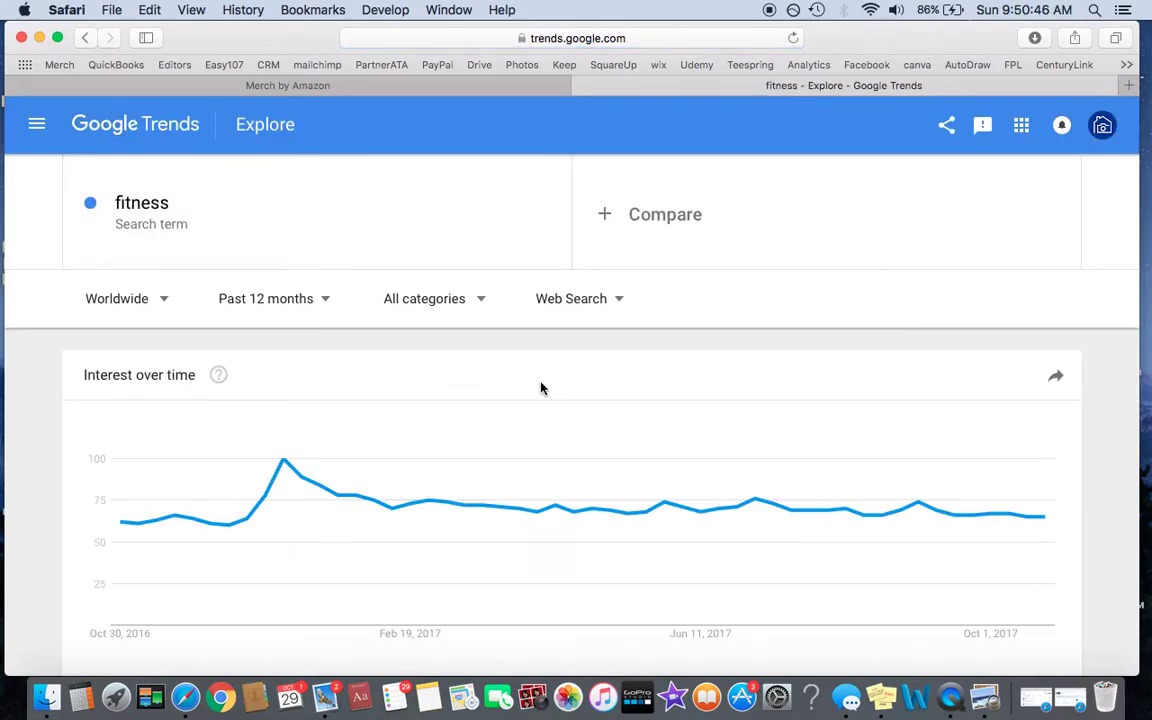
# Check the interest over time for fitness and add "workout" as a comparison search term
pyautogui.scroll(-3, 542, 387)
pyautogui.moveTo(155, 400)
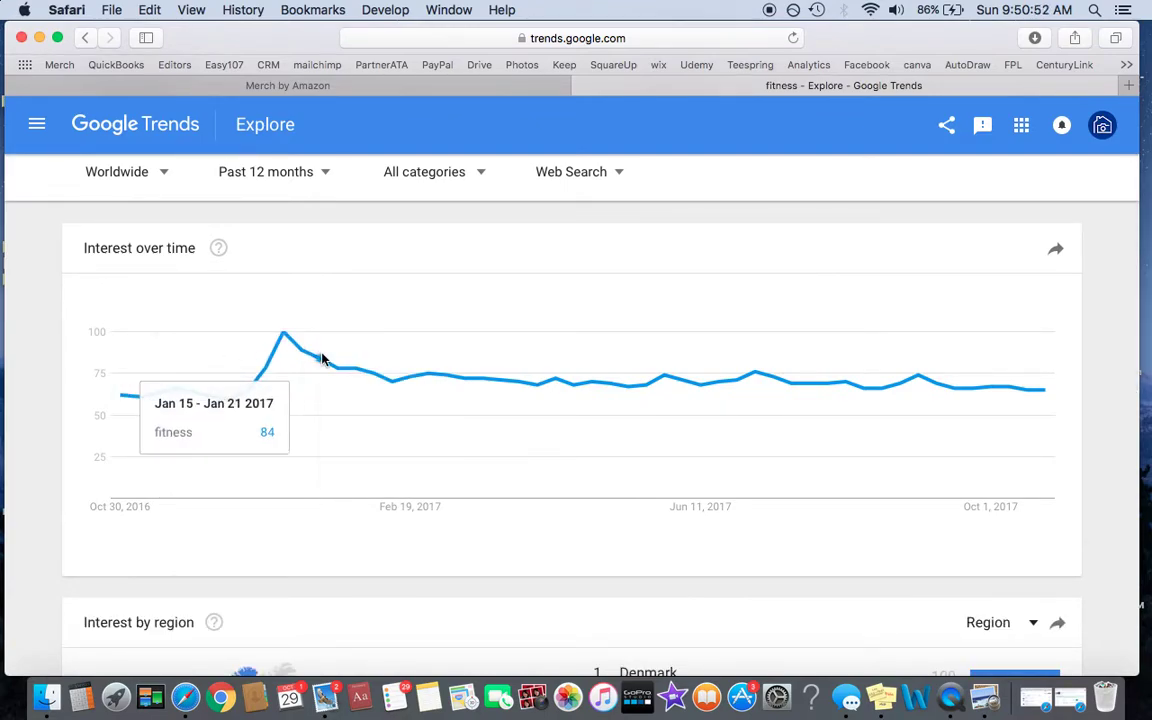
pyautogui.scroll(3, 458, 368)
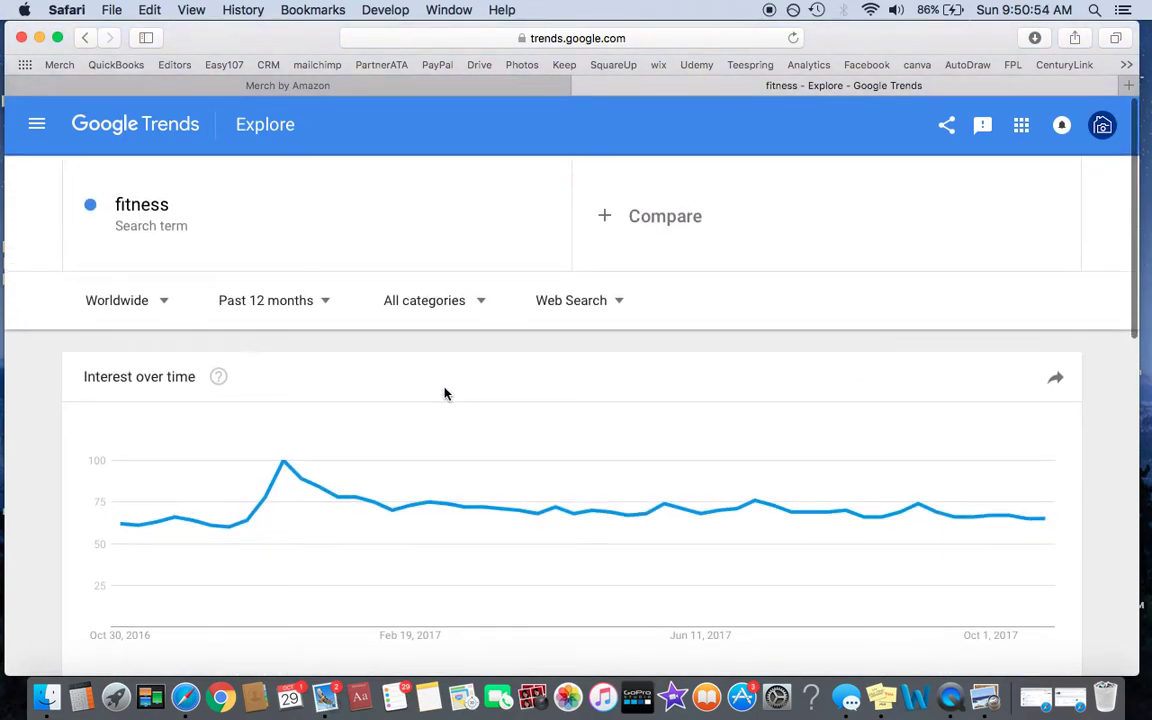
pyautogui.click(645, 244)
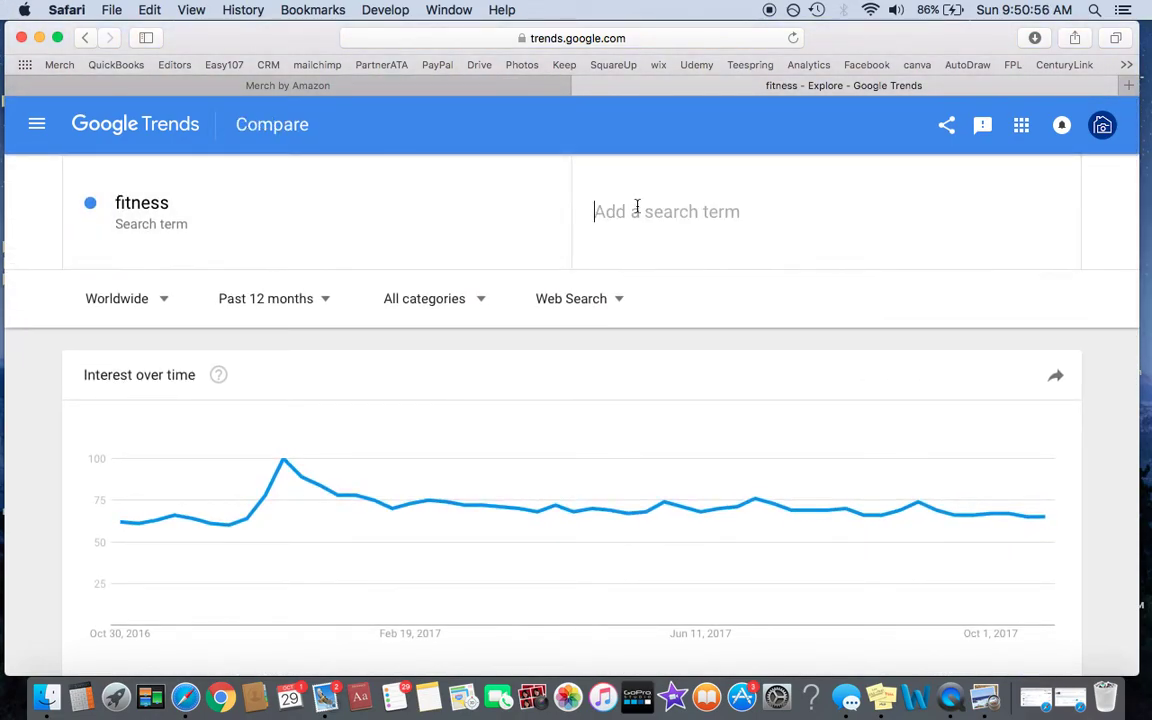
pyautogui.write('workout')
pyautogui.press('Return')
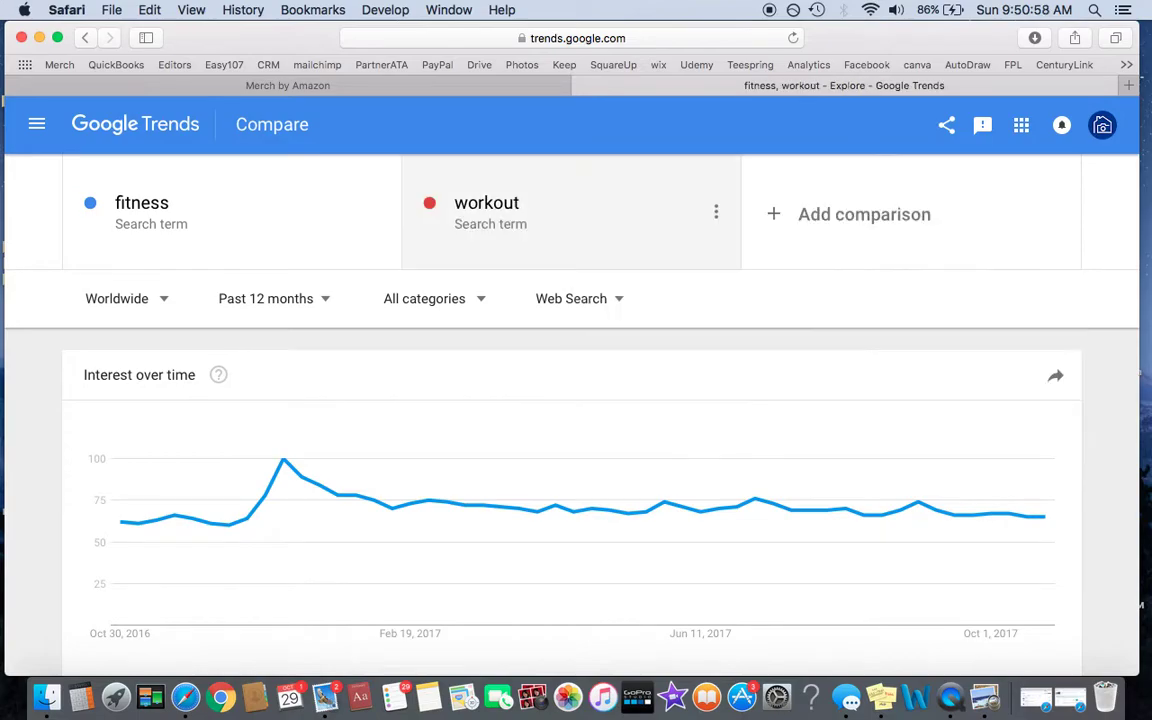
# Review the fitness and workout chart and add "halloween" as the third comparison term
pyautogui.scroll(-2, 476, 368)
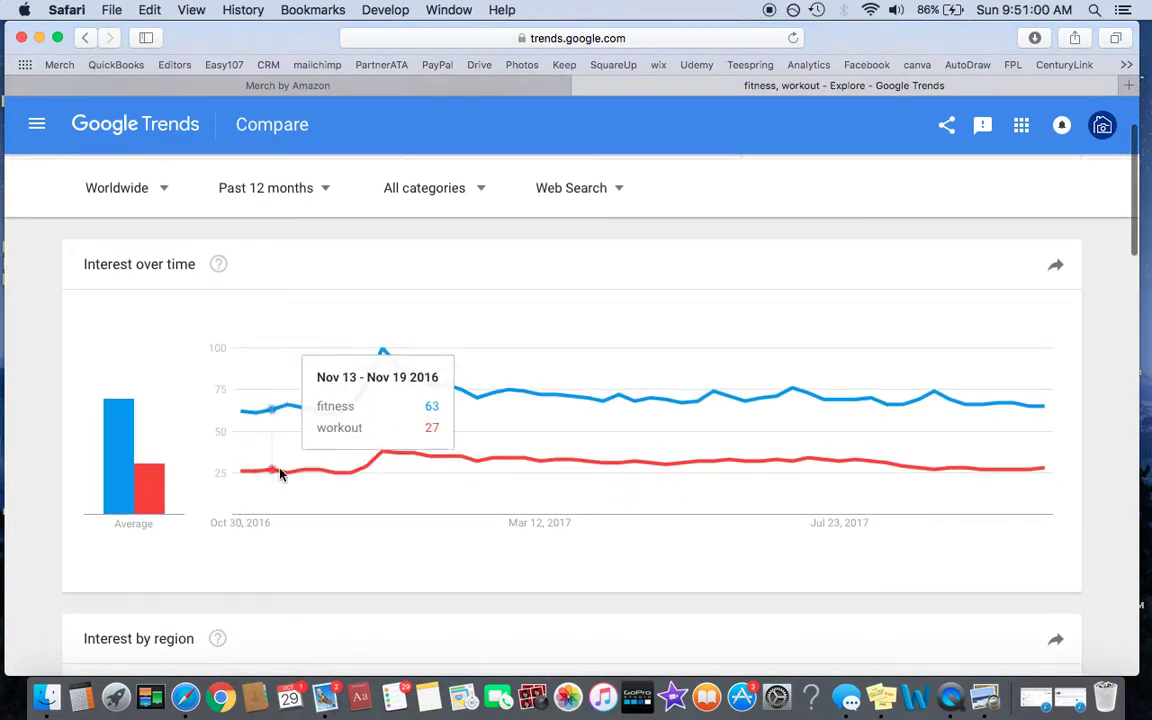
pyautogui.scroll(2, 463, 411)
pyautogui.click(885, 246)
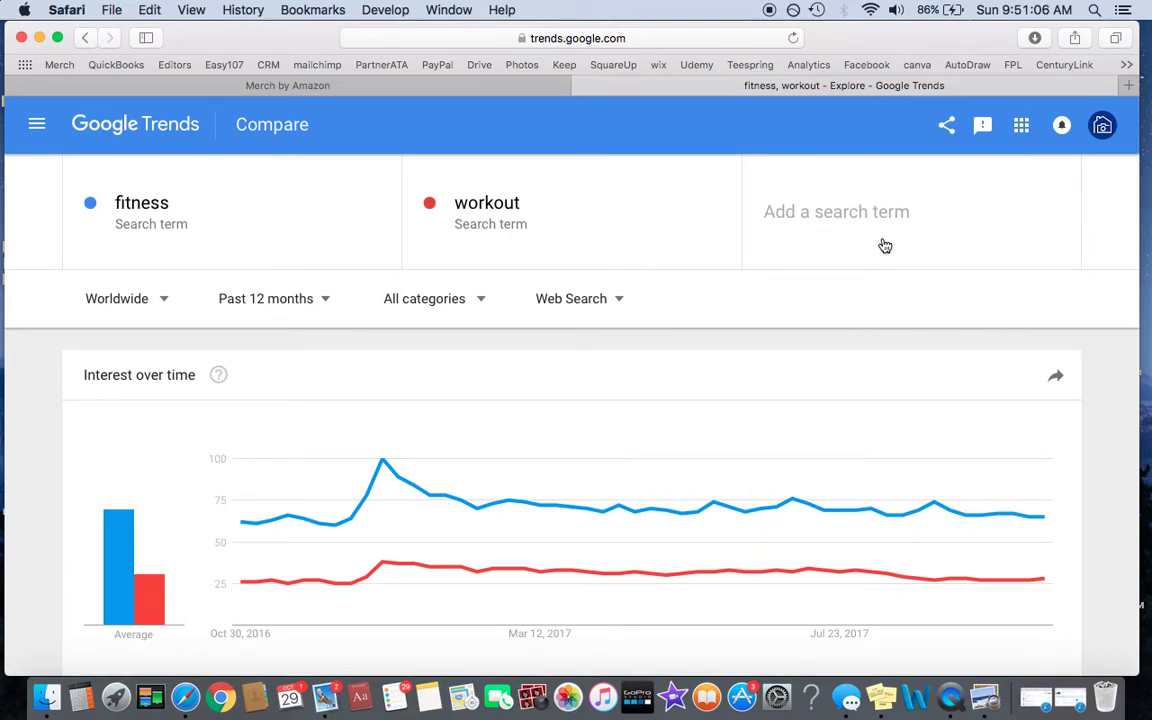
pyautogui.write('halloween')
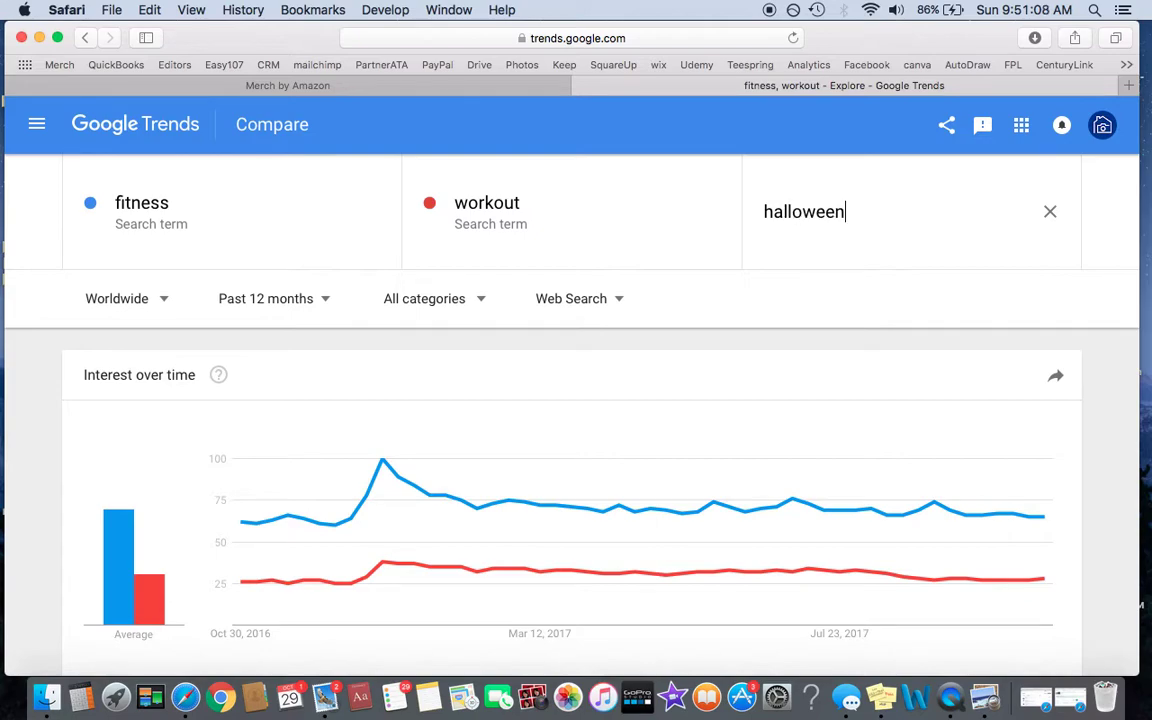
pyautogui.press('Return')
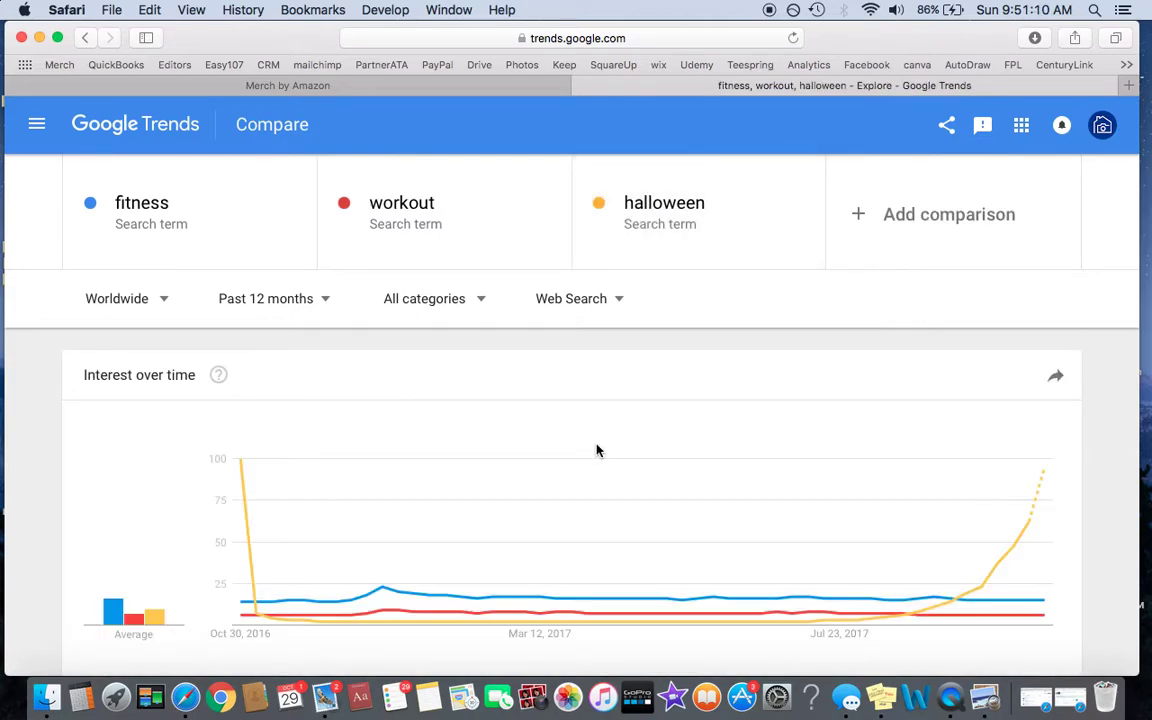
# Change the time range of the three-term comparison to 2004 - present
pyautogui.scroll(-1, 596, 450)
pyautogui.scroll(-3, 596, 450)
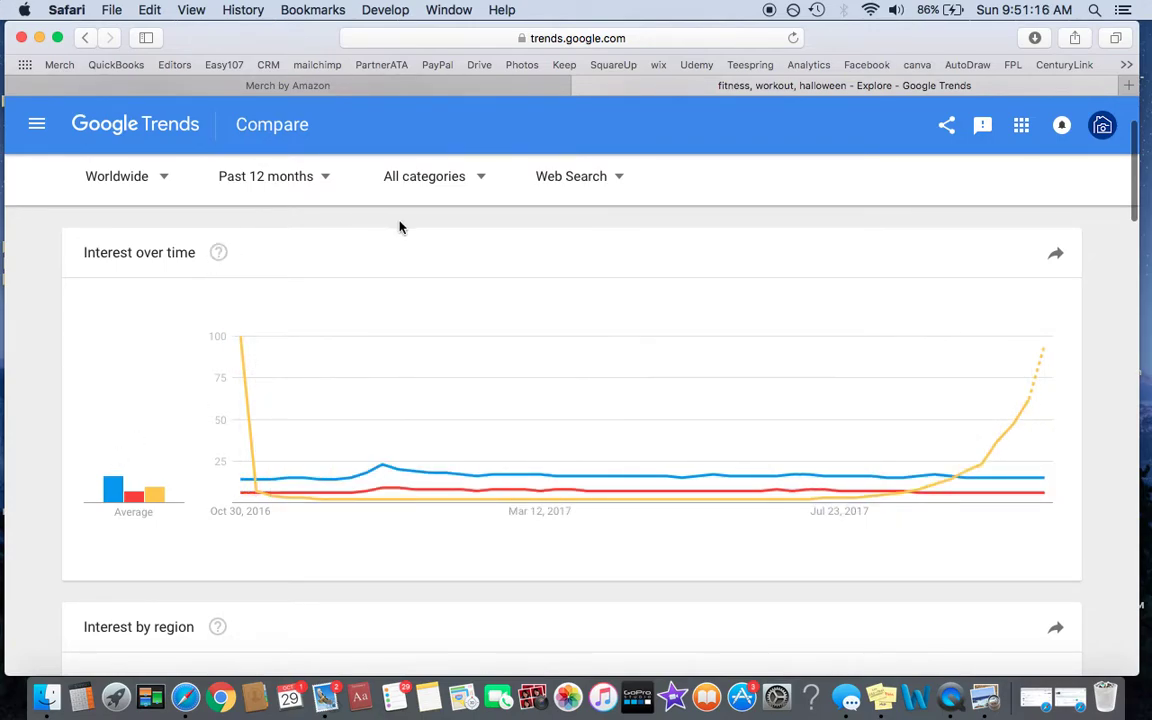
pyautogui.click(296, 179)
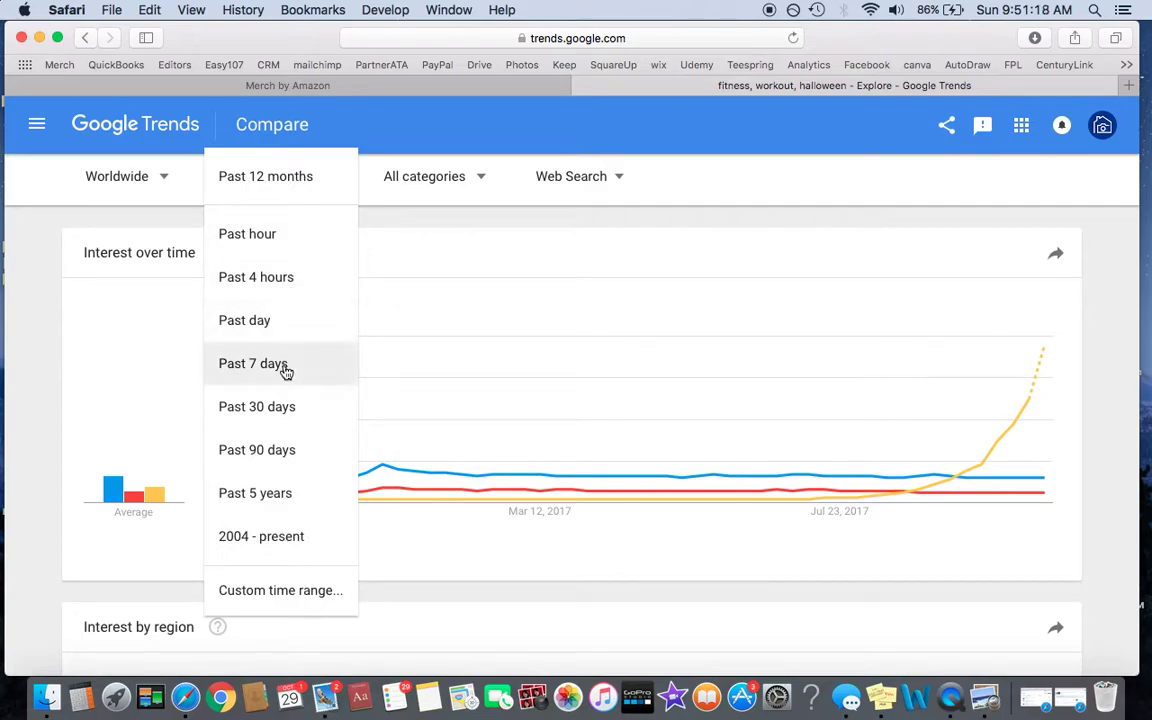
pyautogui.click(283, 536)
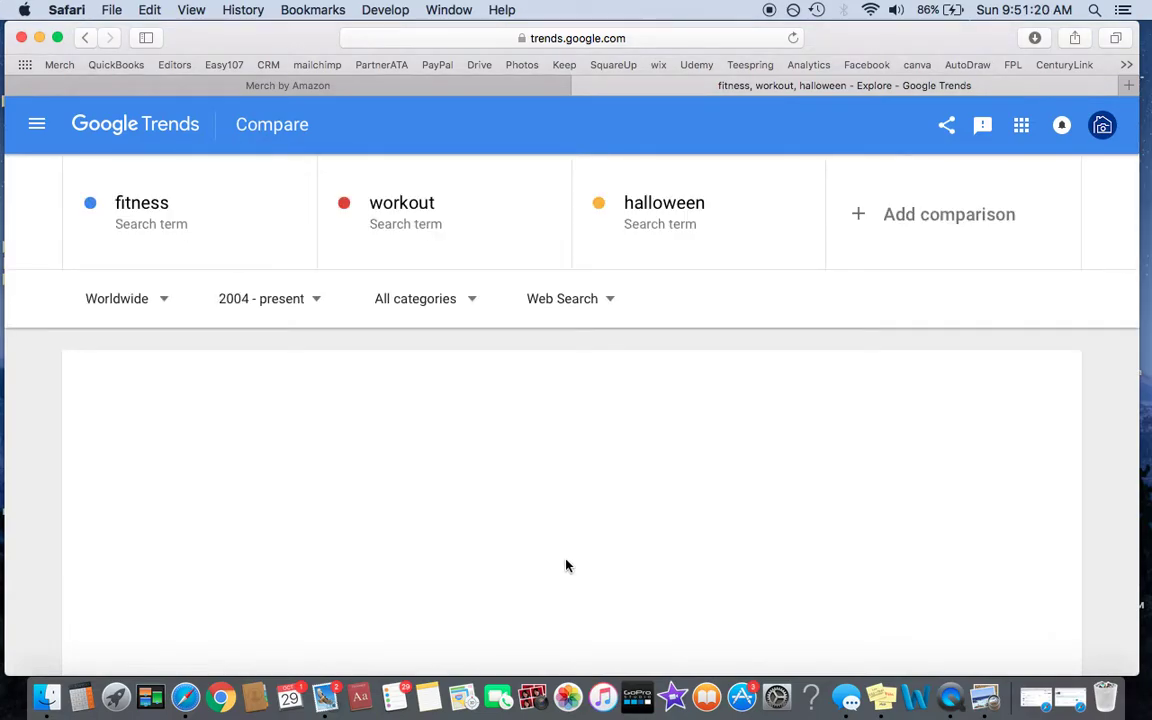
# Review the interest over time since 2004 and add "christmas" as the fourth comparison term
pyautogui.scroll(-3, 790, 432)
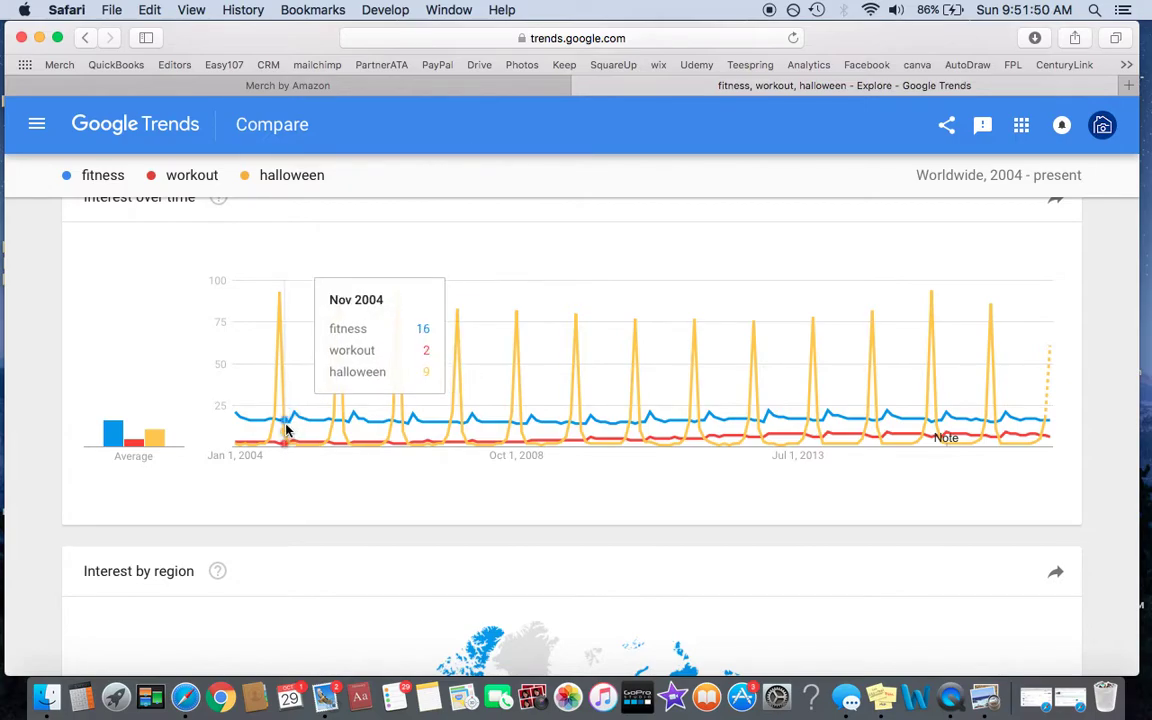
pyautogui.scroll(3, 345, 411)
pyautogui.scroll(2, 365, 347)
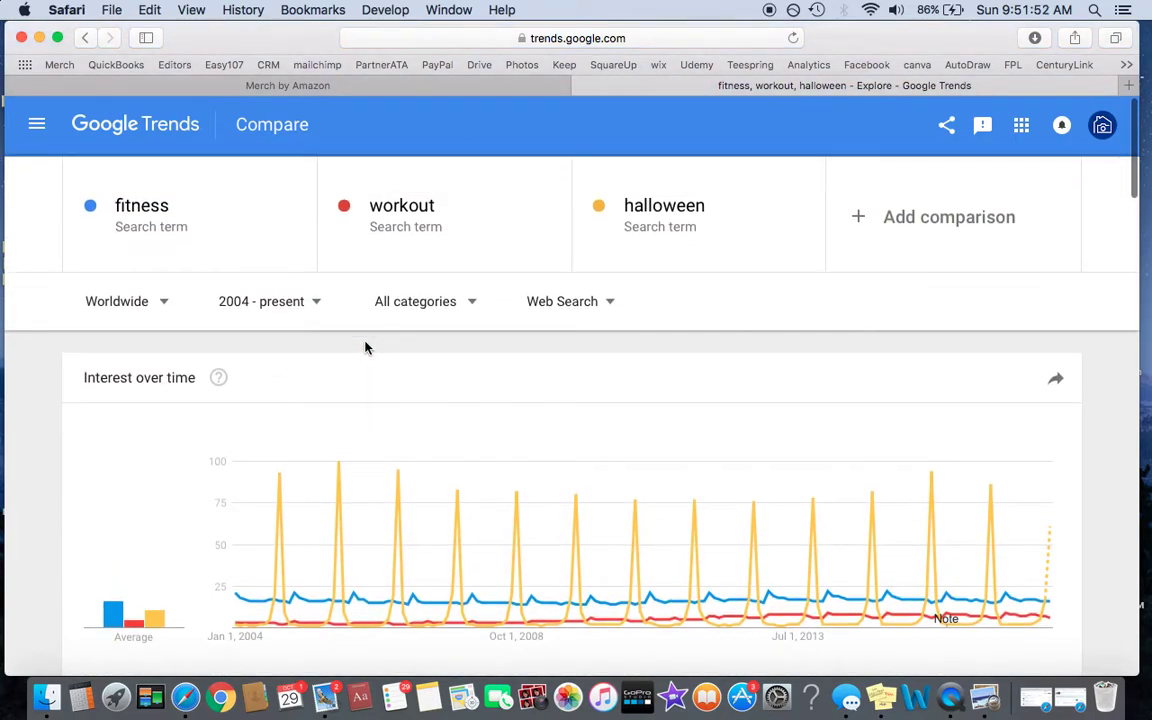
pyautogui.click(930, 226)
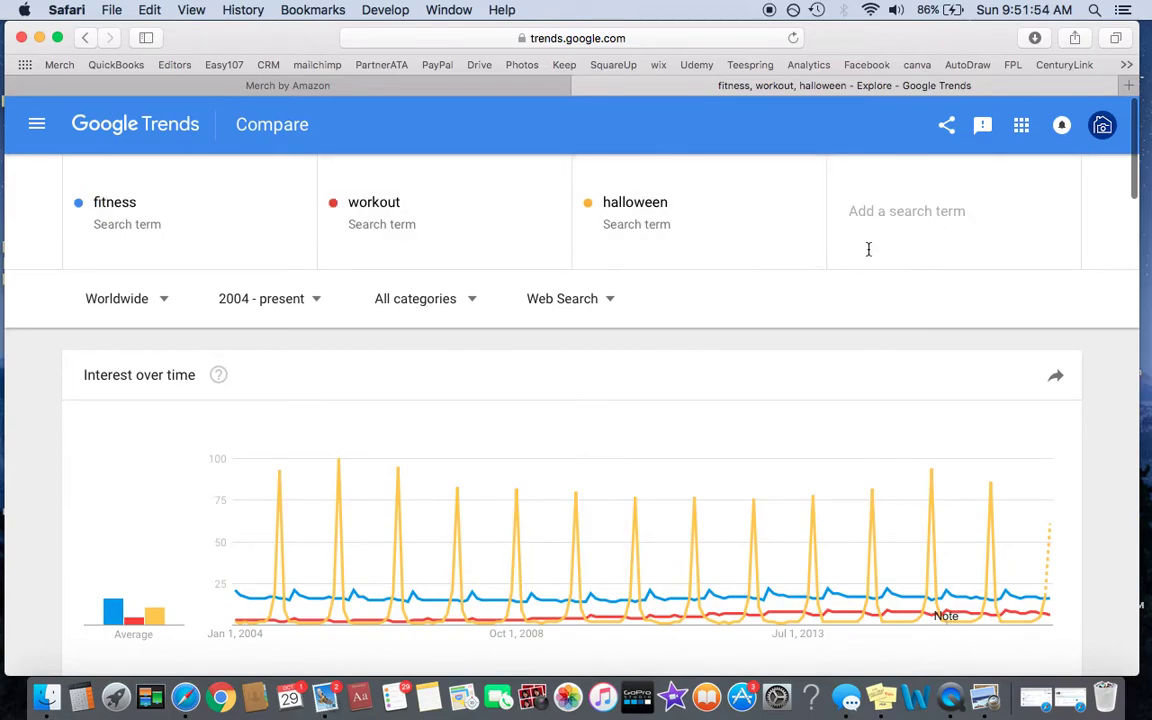
pyautogui.write('christma')
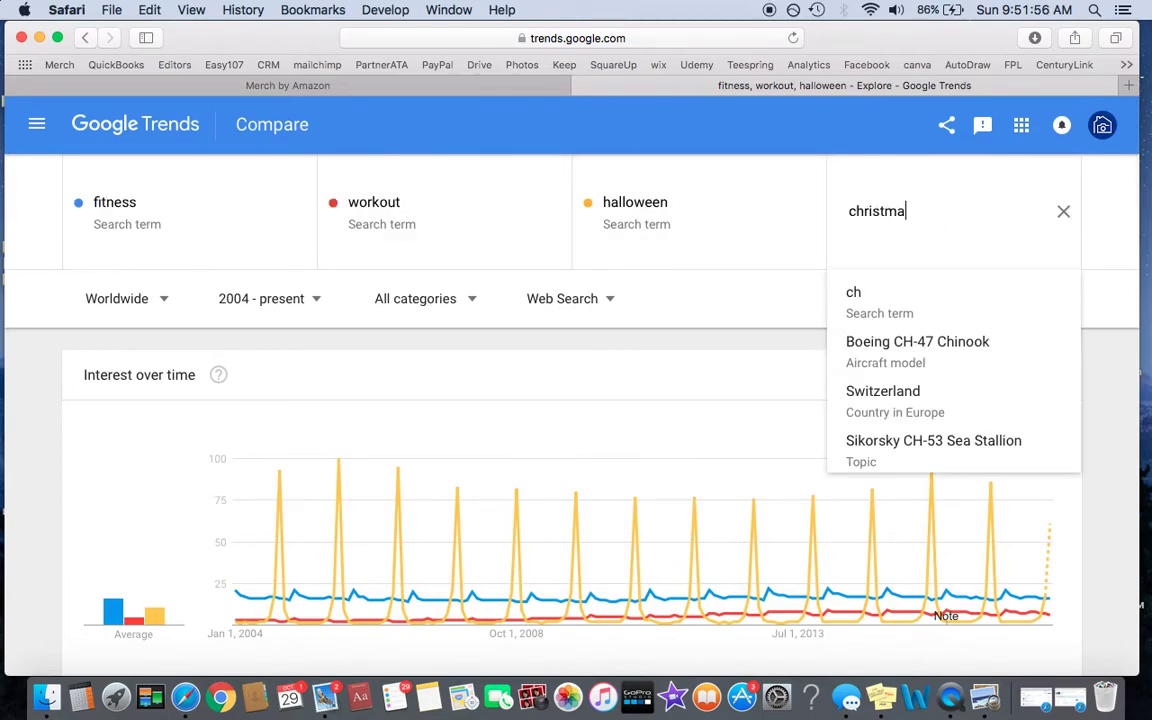
pyautogui.write('s')
pyautogui.press('Return')
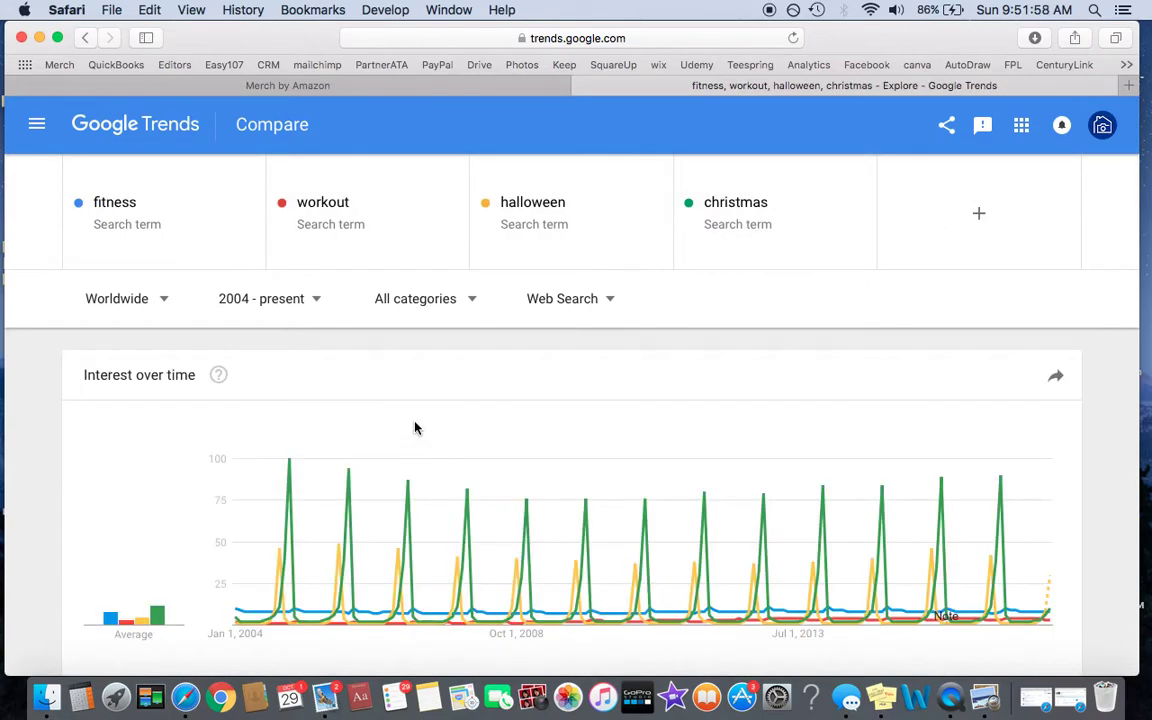
# Examine the four-term comparison's interest over time, its interest by region map, and the related queries for fitness
pyautogui.scroll(-2, 415, 428)
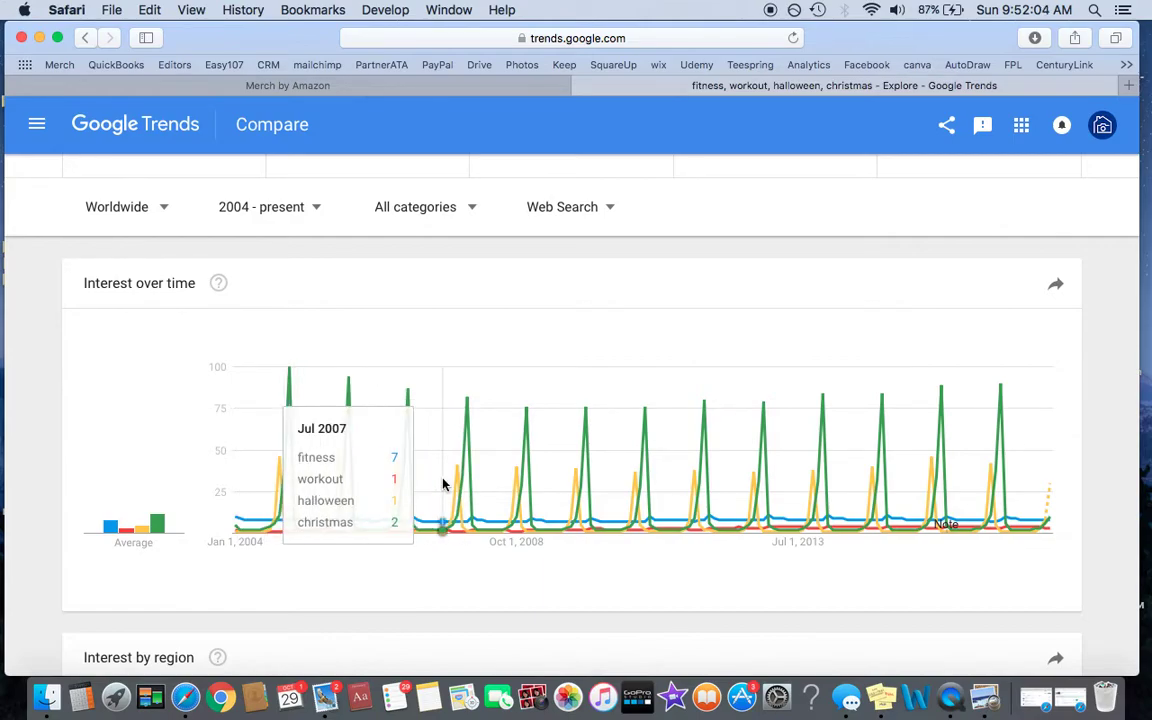
pyautogui.scroll(-2, 1123, 560)
pyautogui.scroll(-7, 1123, 560)
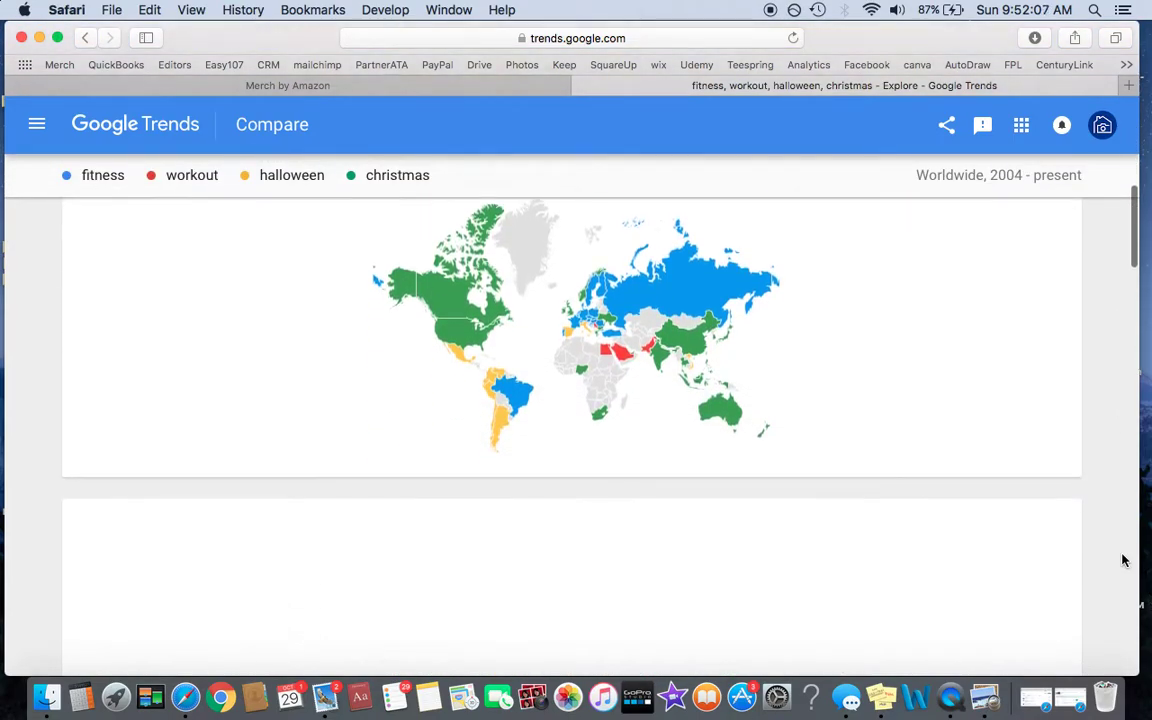
pyautogui.scroll(-10, 1034, 465)
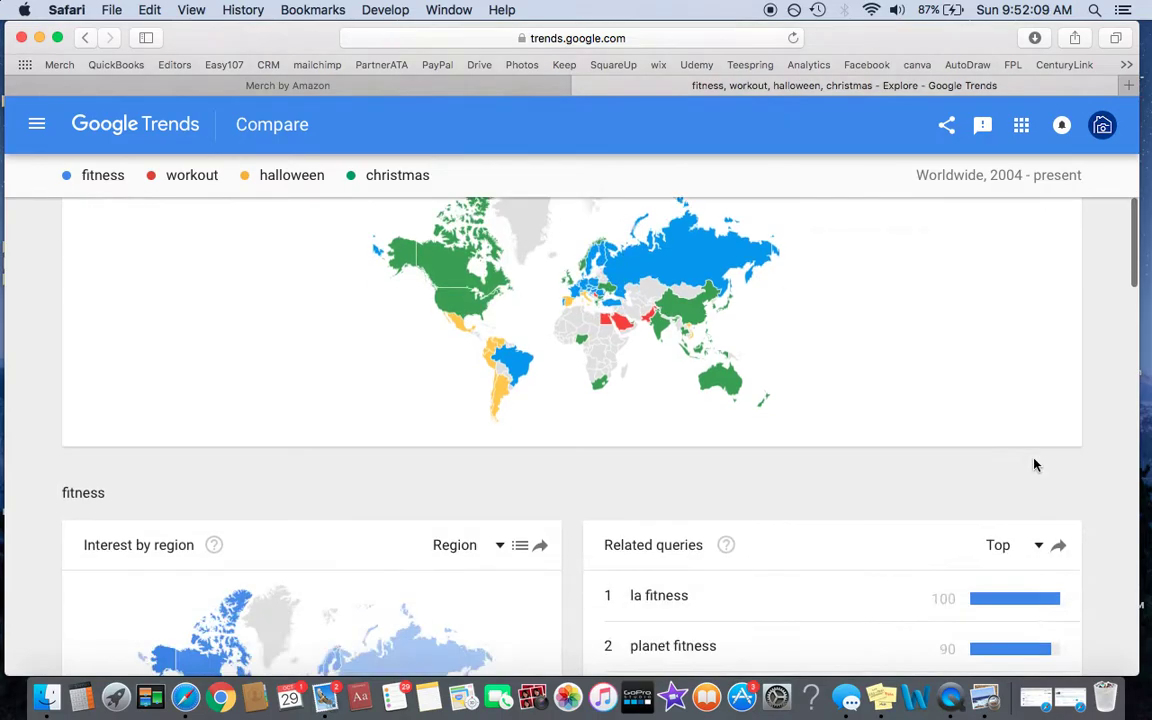
pyautogui.scroll(5, 1034, 465)
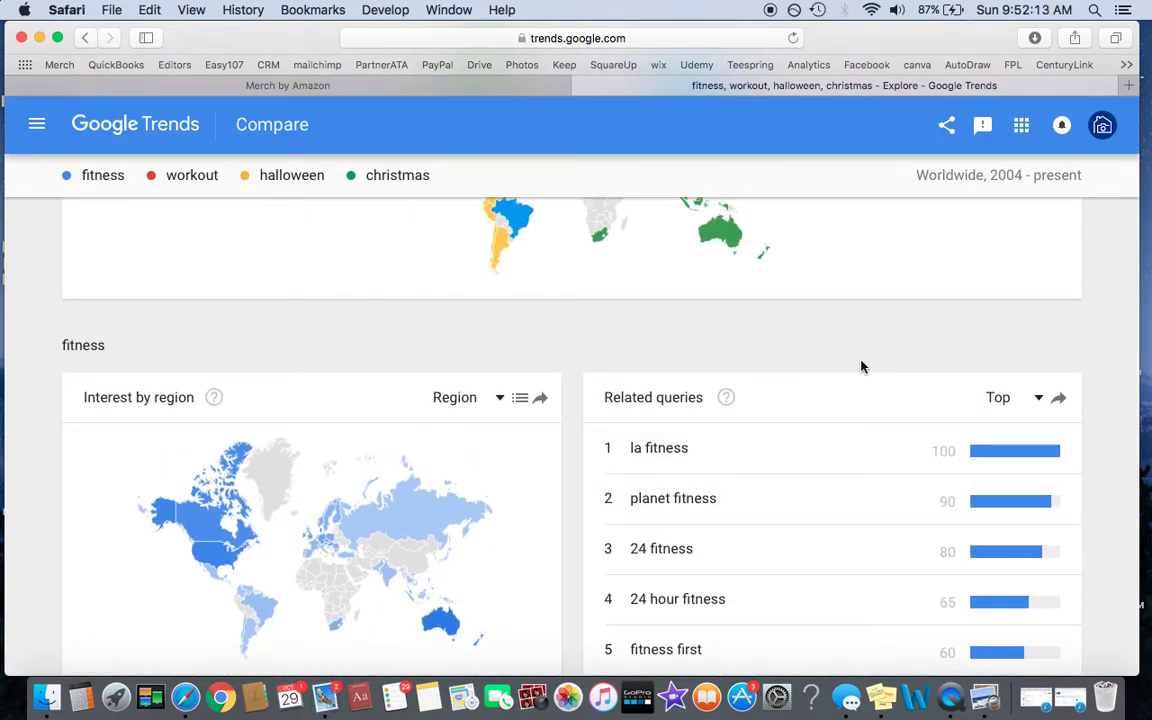
pyautogui.scroll(-3, 861, 367)
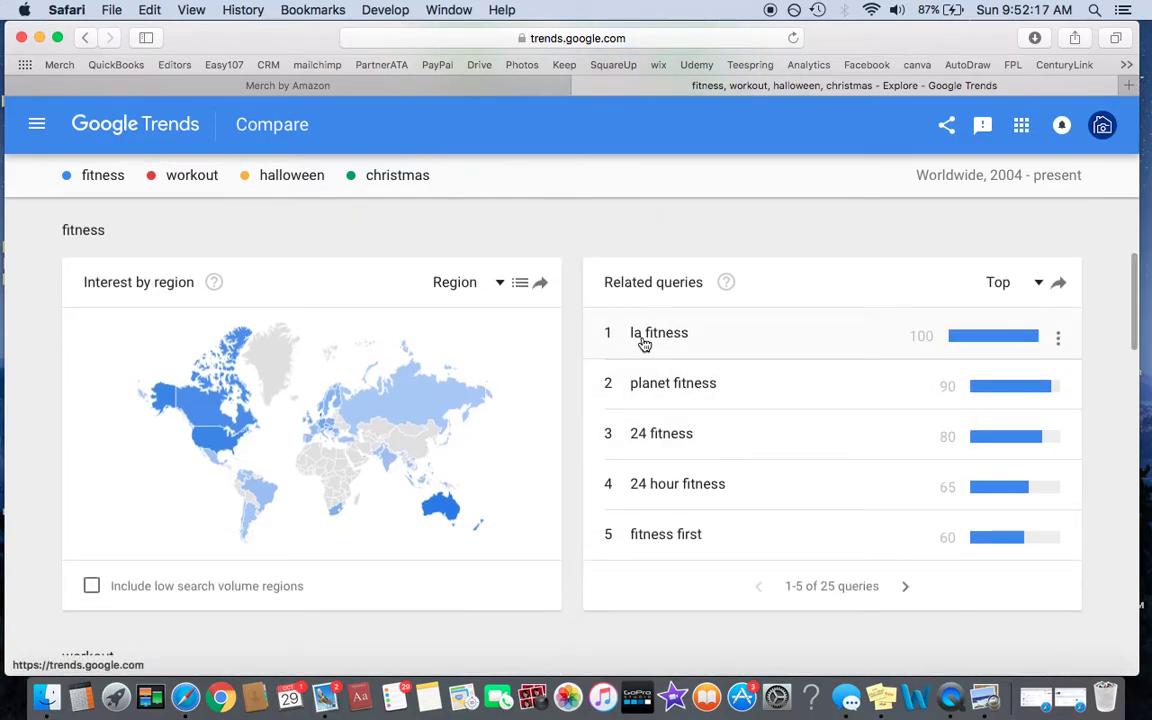
pyautogui.scroll(-1, 644, 343)
pyautogui.scroll(-3, 644, 343)
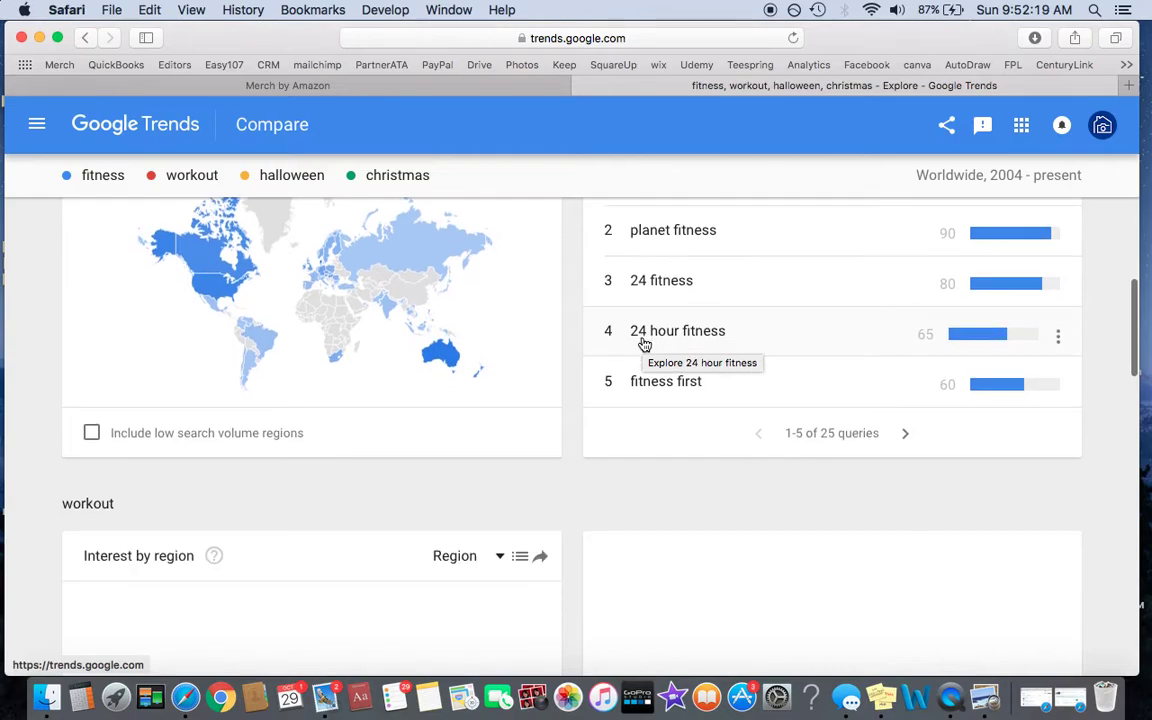
pyautogui.scroll(6, 643, 342)
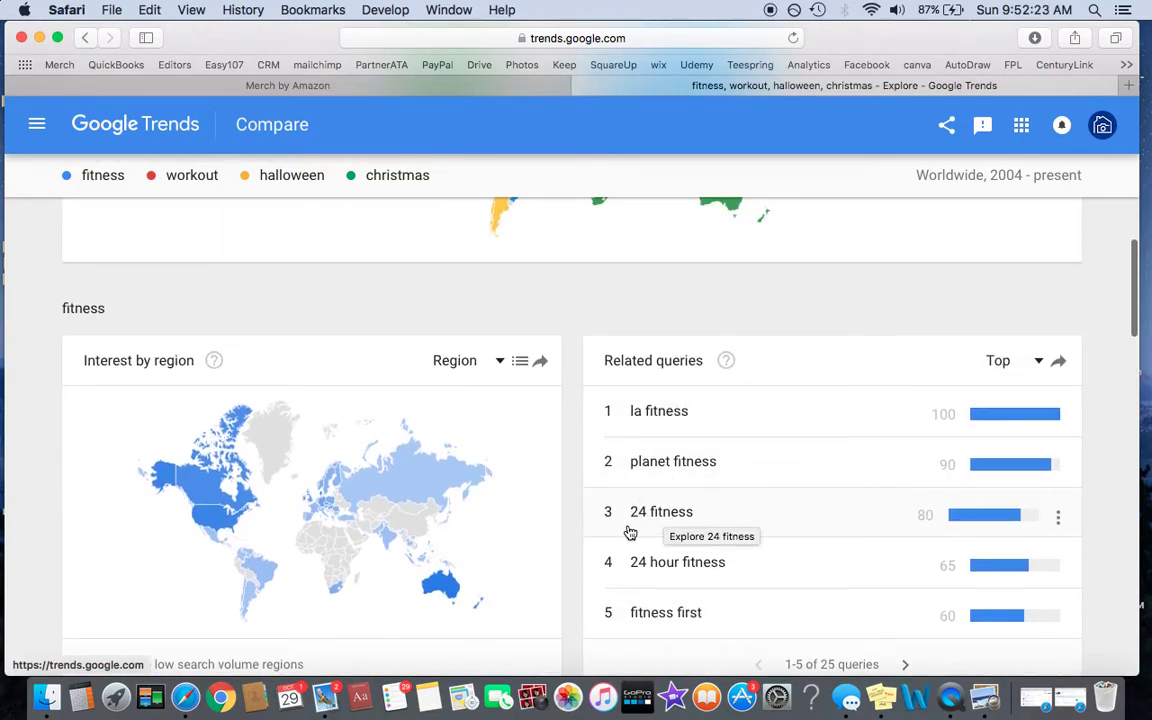
# Examine the interest by region and related queries for fitness, workout and halloween, and review the four-term interest over time chart again
pyautogui.scroll(-1, 1134, 500)
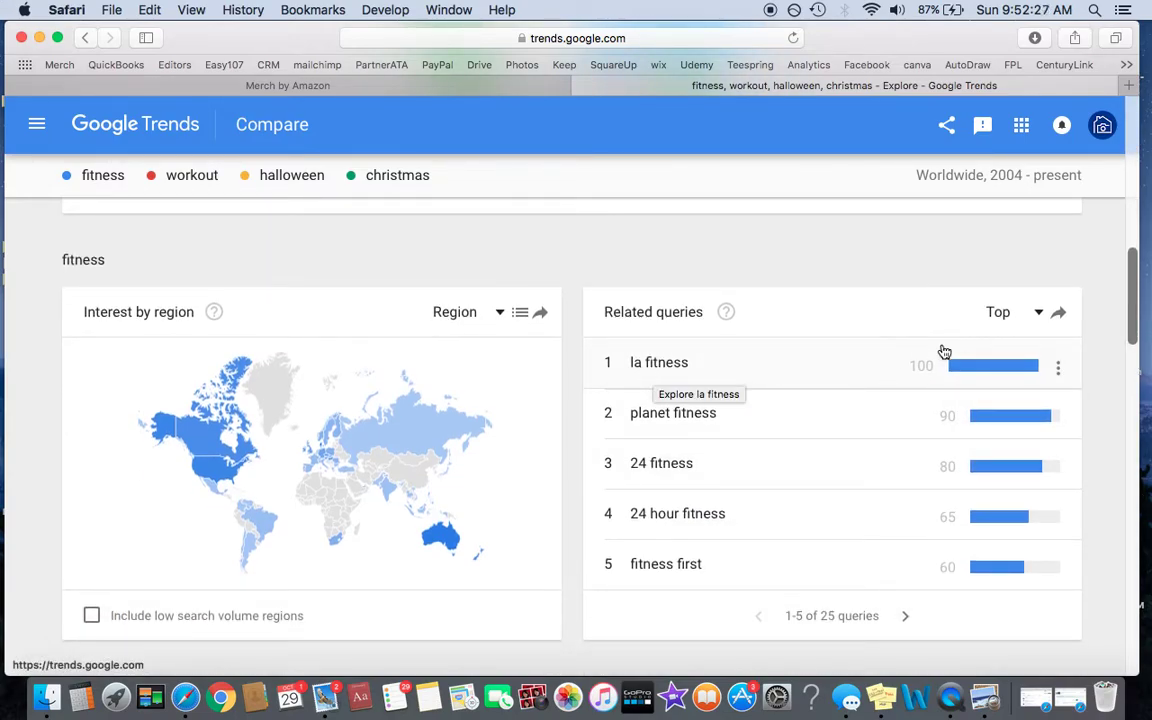
pyautogui.scroll(-8, 1102, 369)
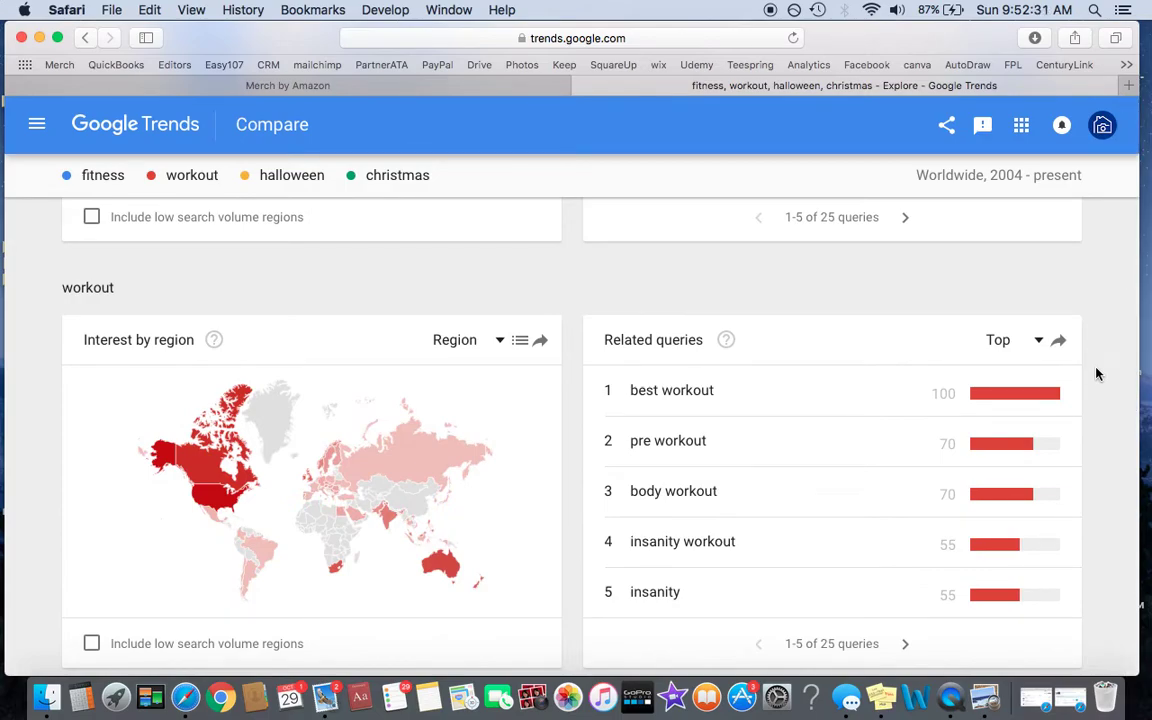
pyautogui.scroll(5, 1097, 373)
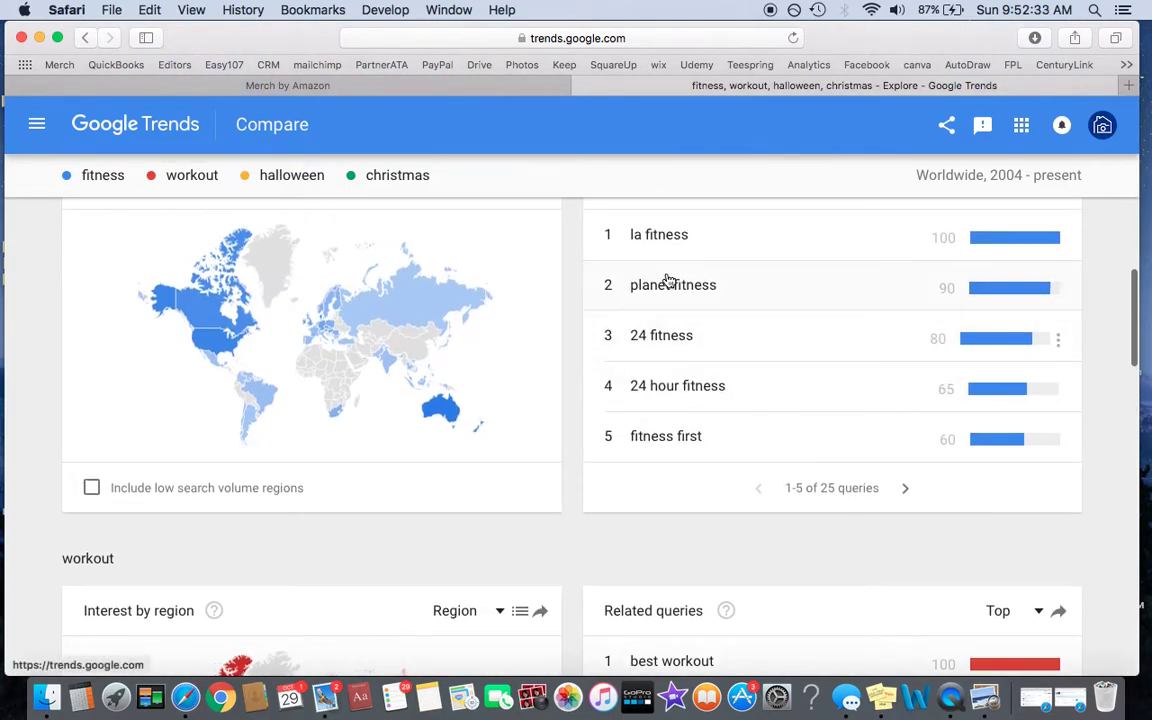
pyautogui.scroll(-5, 1096, 465)
pyautogui.scroll(-10, 1095, 467)
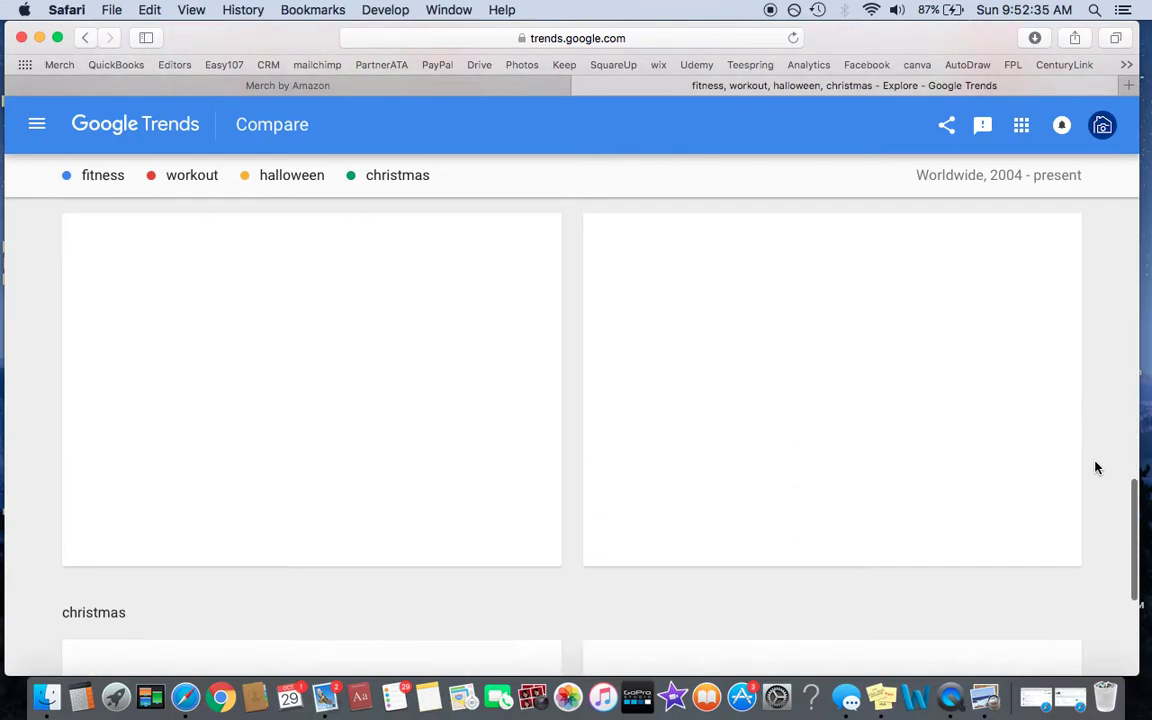
pyautogui.scroll(-8, 1095, 467)
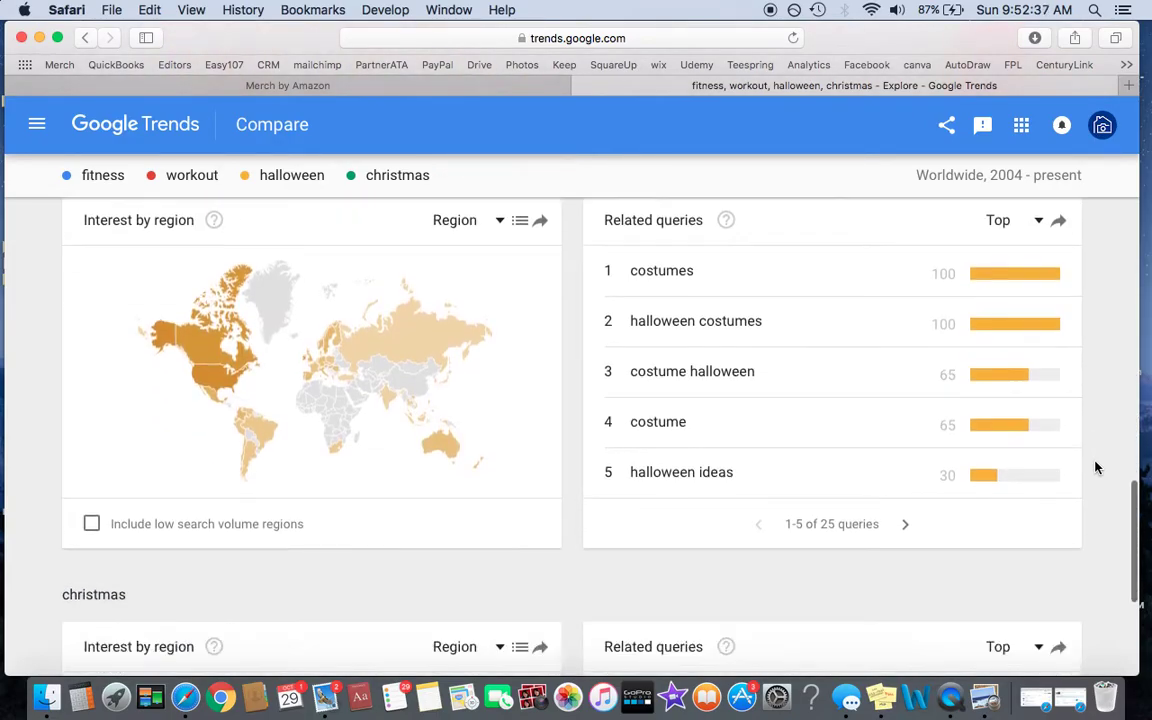
pyautogui.scroll(20, 1095, 467)
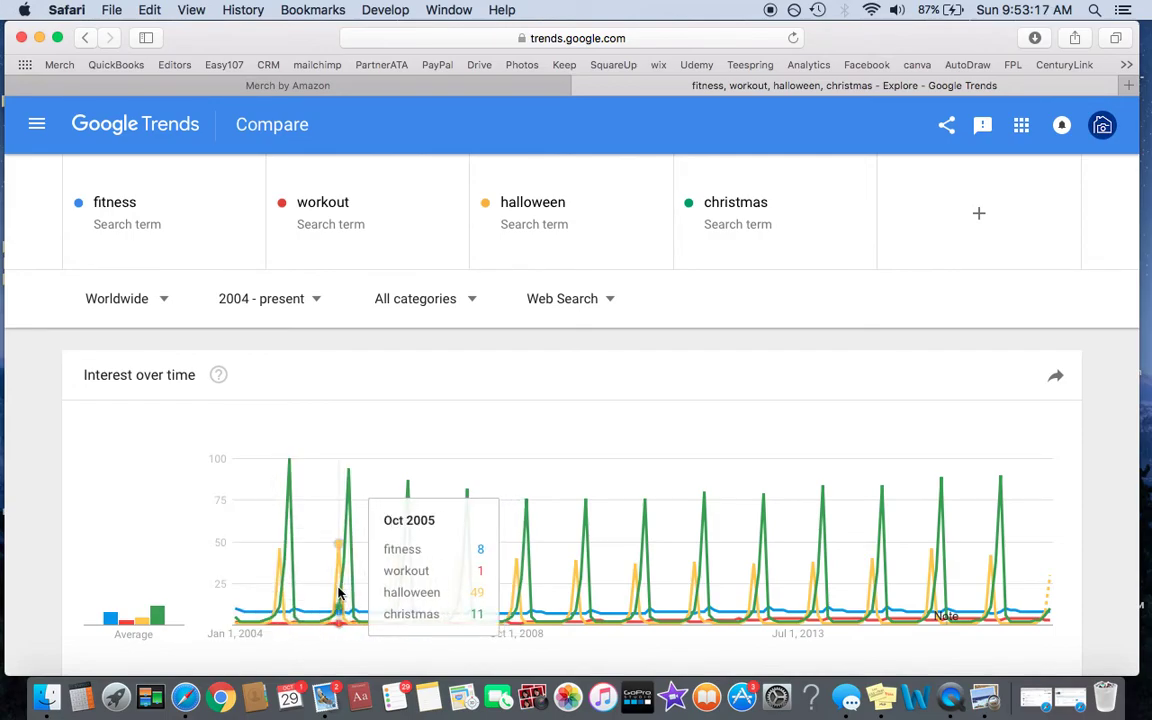
pyautogui.scroll(-3, 1068, 478)
pyautogui.scroll(3, 1068, 479)
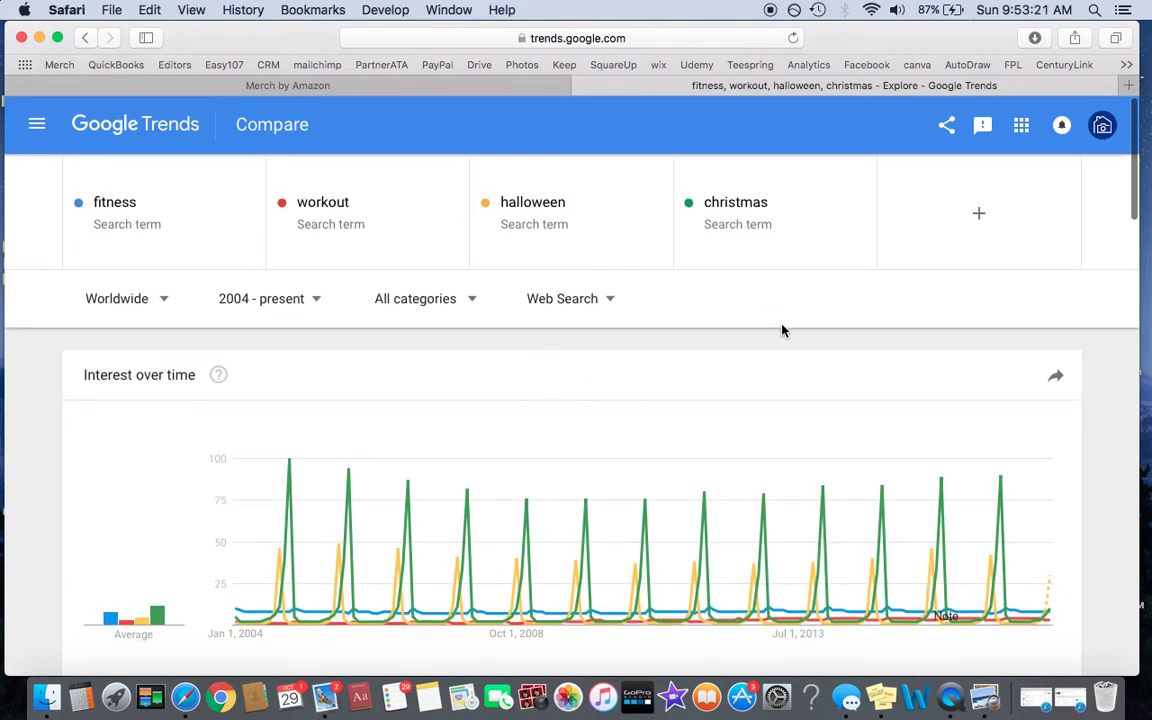